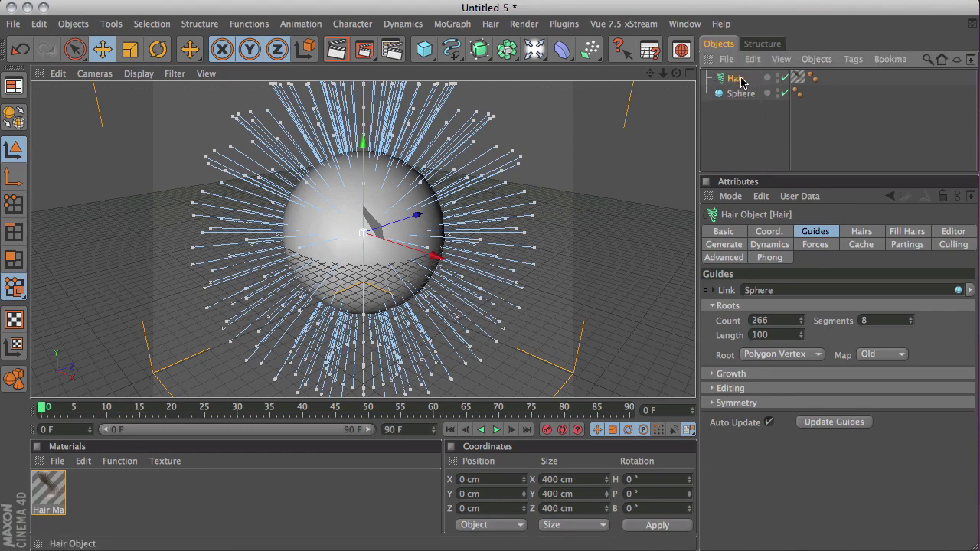
# Nest the Hair object under the Sphere and extend the animation length and preview range to 250 frames.
pyautogui.moveTo(738, 79); pyautogui.dragTo(746, 96)
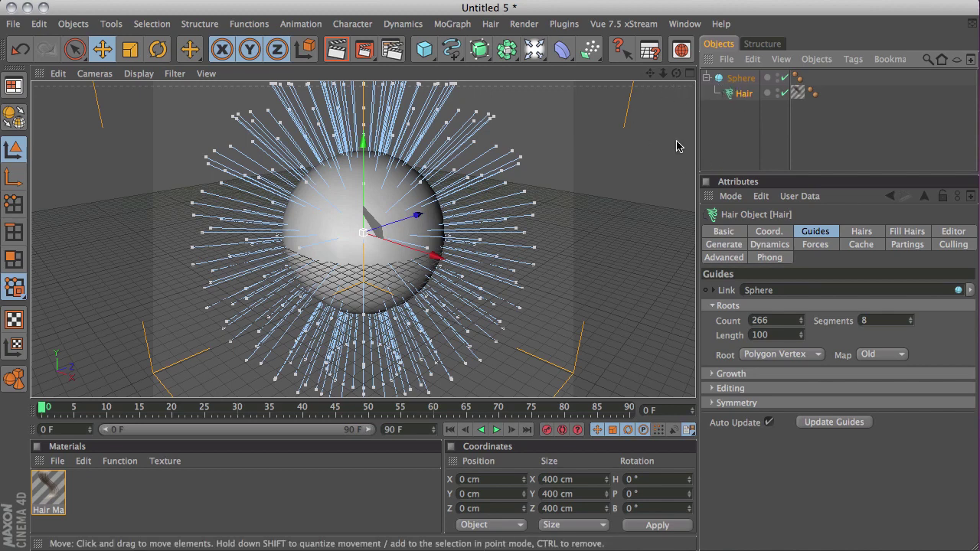
pyautogui.moveTo(408, 431); pyautogui.dragTo(367, 417)
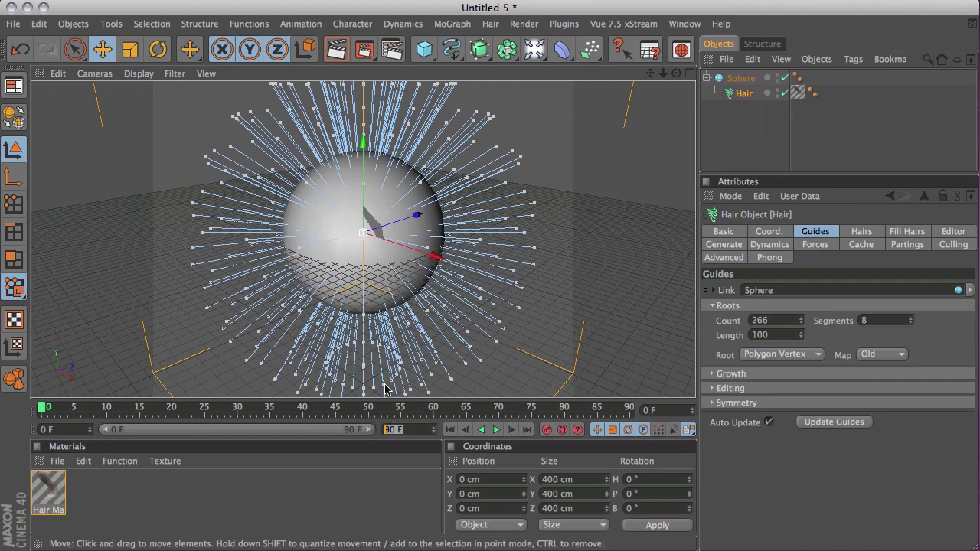
pyautogui.write('250')
pyautogui.press('Return')
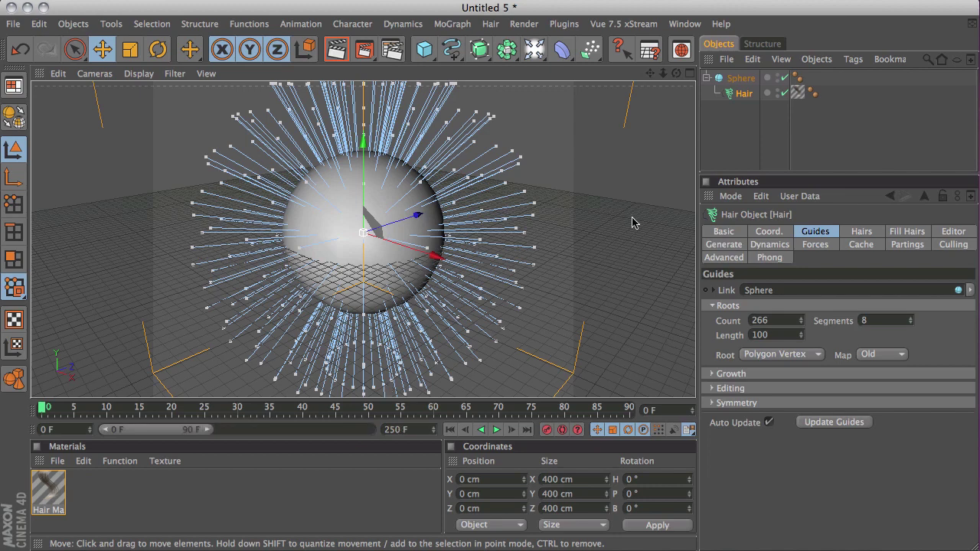
pyautogui.moveTo(211, 430); pyautogui.dragTo(372, 430)
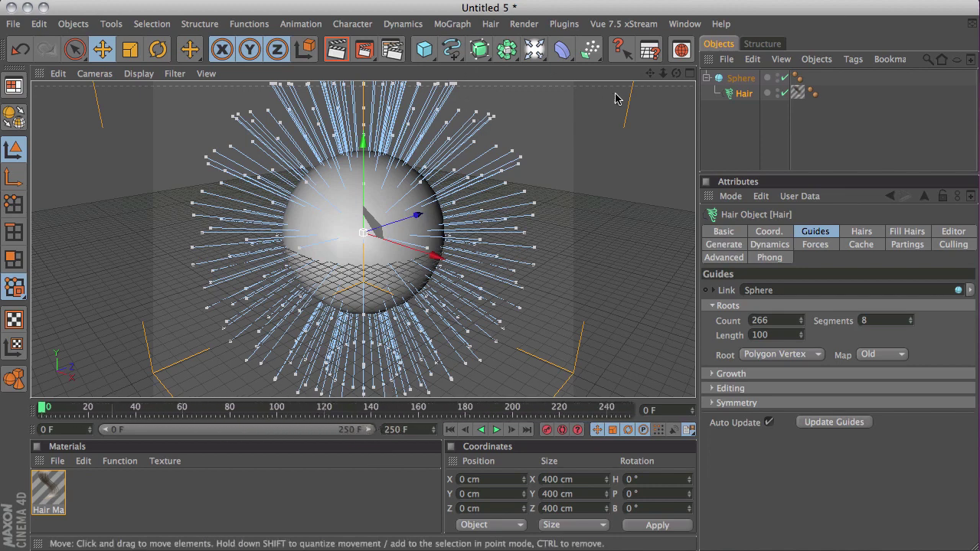
# Play the hair simulation up to about frame 130 and render the draped hair in the perspective view.
pyautogui.moveTo(663, 73); pyautogui.dragTo(451, 94)
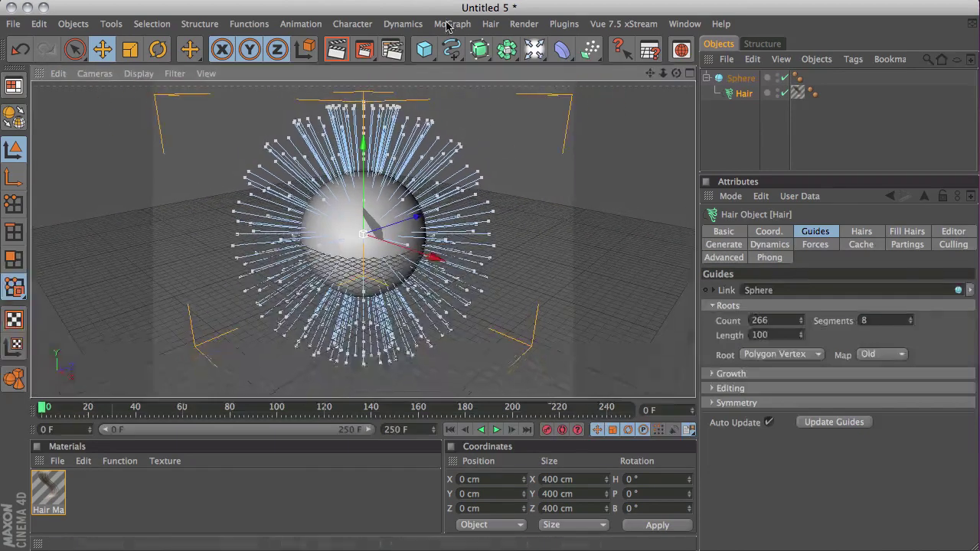
pyautogui.click(730, 112)
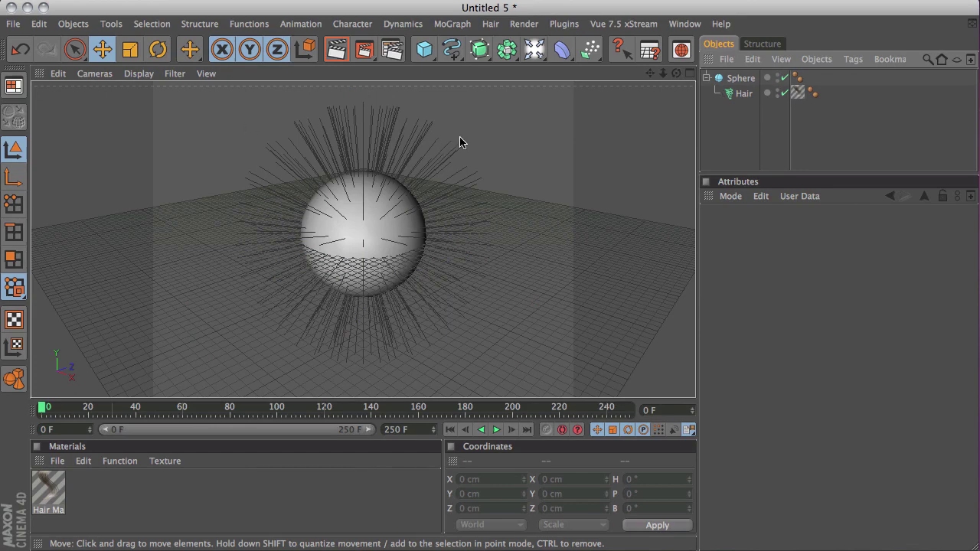
pyautogui.click(495, 430)
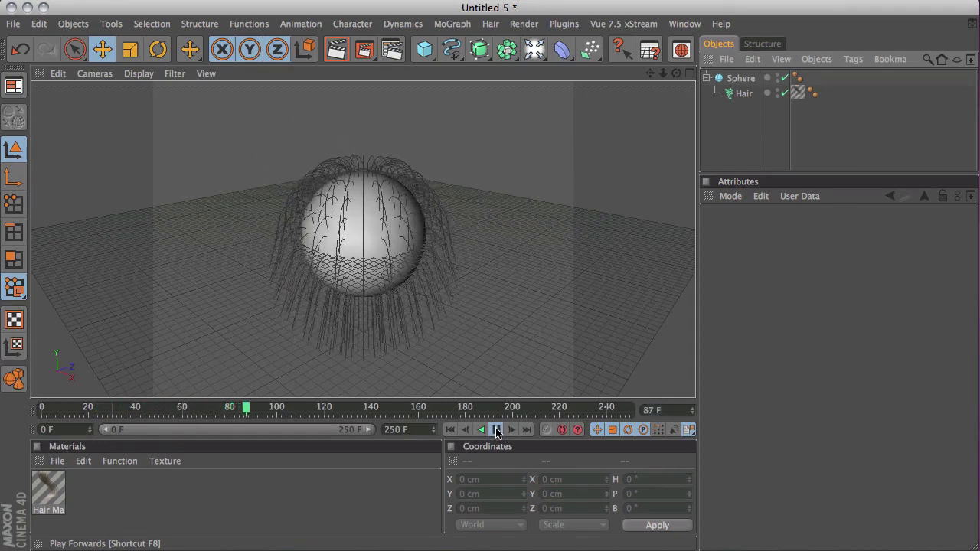
pyautogui.click(495, 430)
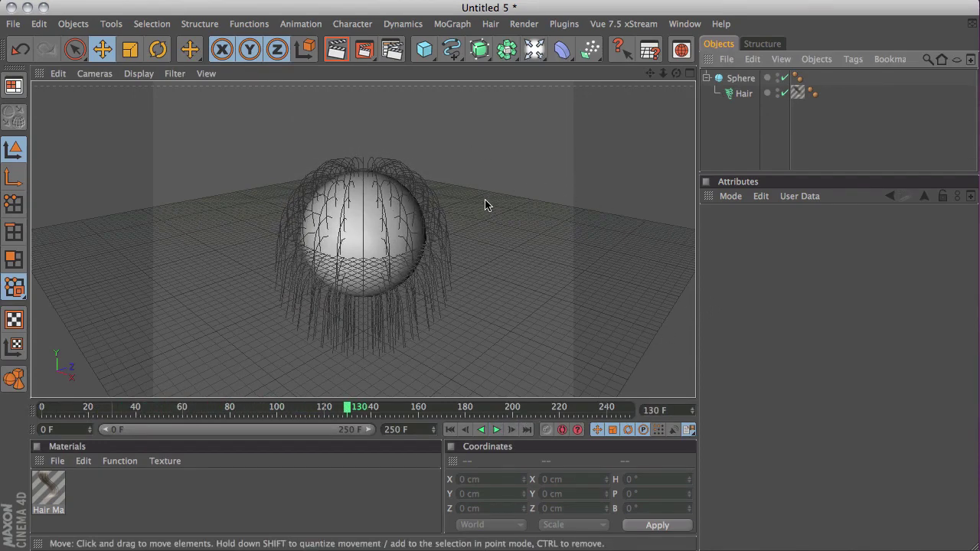
pyautogui.click(337, 50)
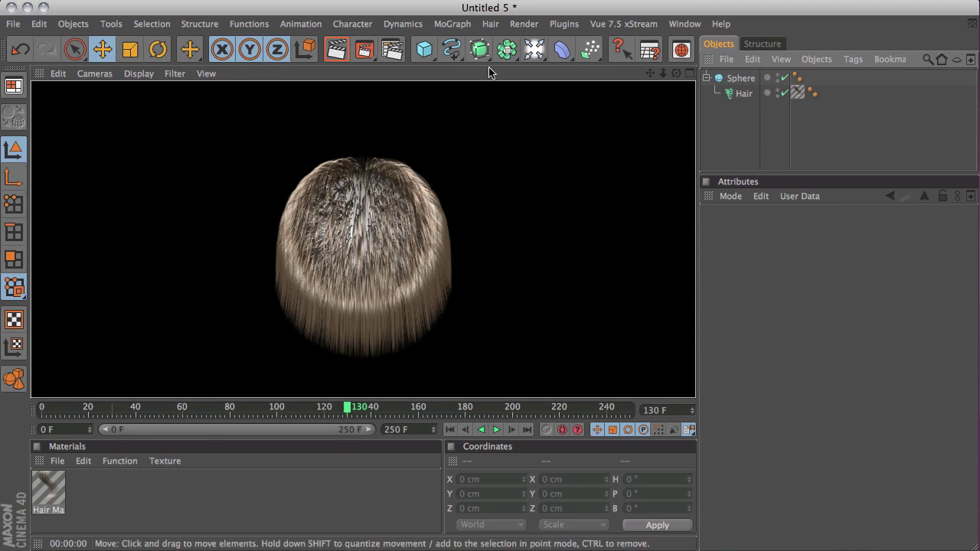
# Add an omni light to the scene.
pyautogui.click(534, 49)
pyautogui.middleClick(514, 159)
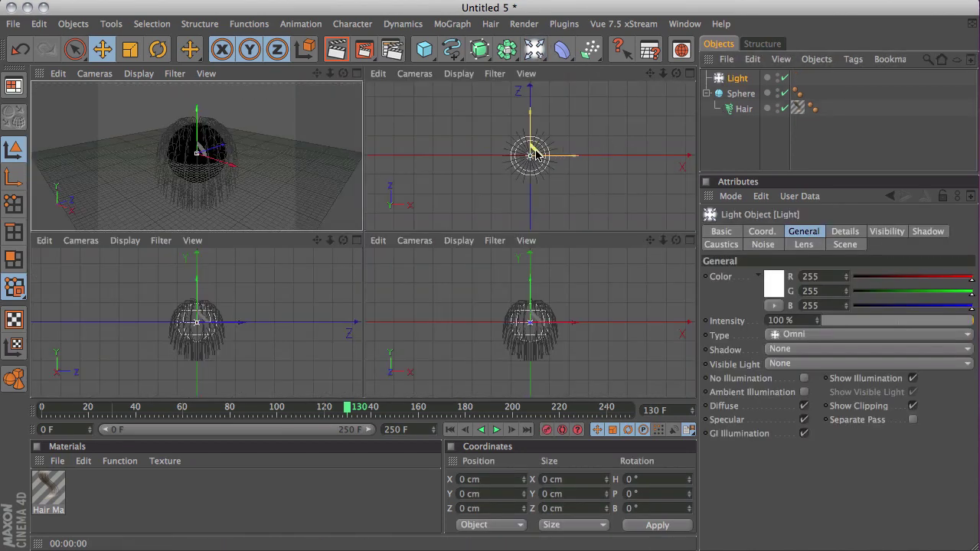
pyautogui.middleClick(284, 112)
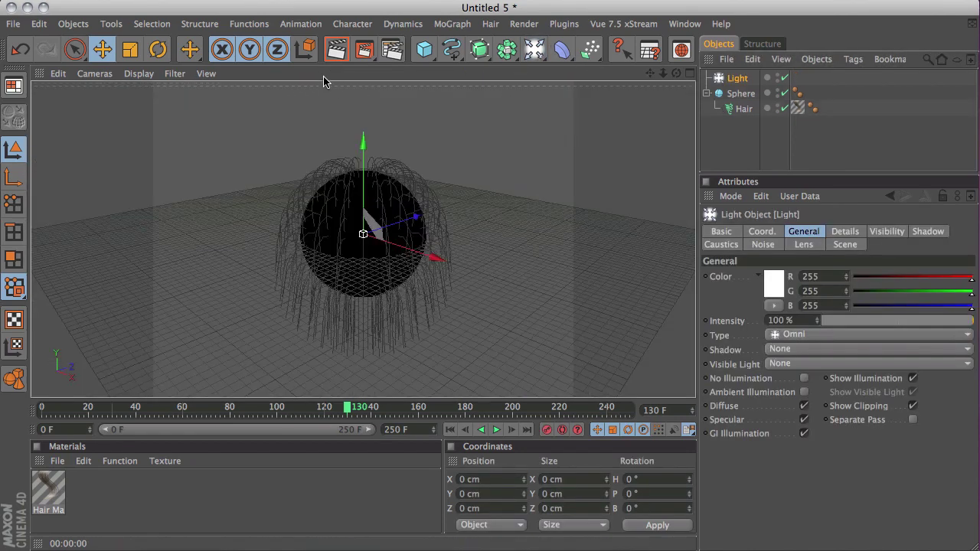
# Add a camera and make the perspective view look through it.
pyautogui.click(534, 49)
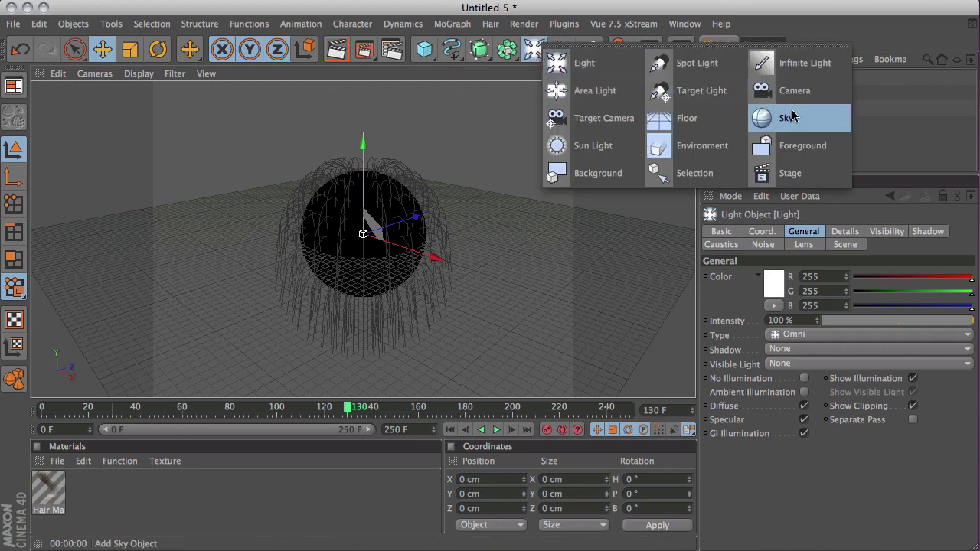
pyautogui.click(794, 91)
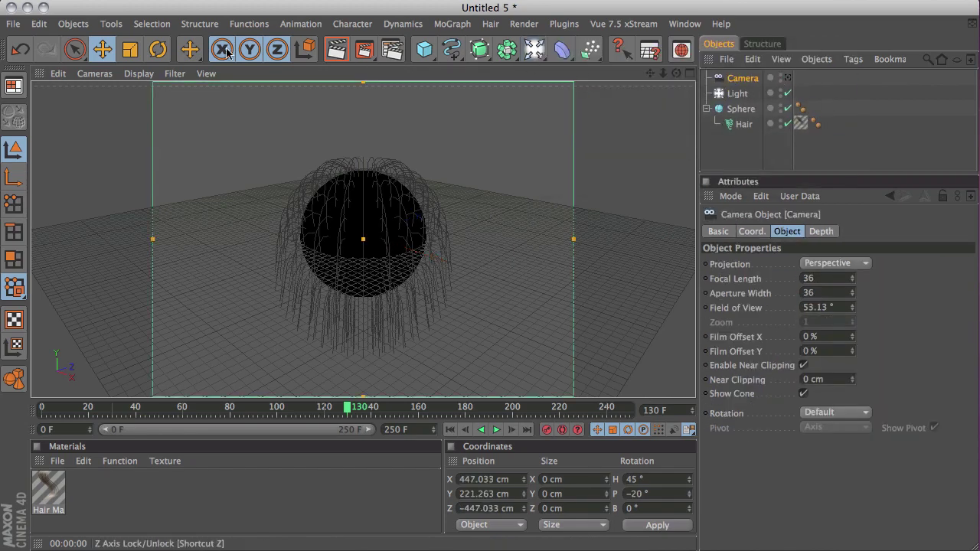
pyautogui.click(98, 74)
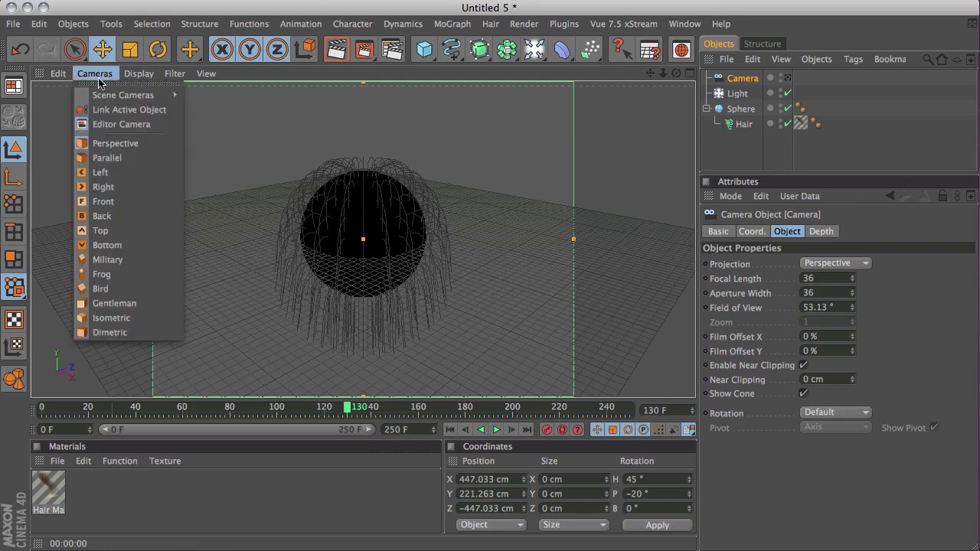
pyautogui.moveTo(115, 94)
pyautogui.click(200, 95)
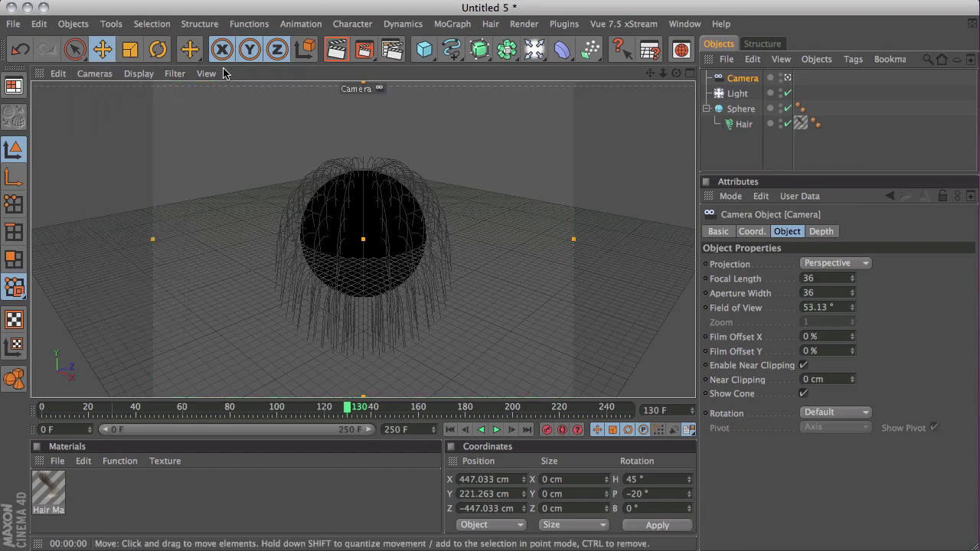
# Move the first light away from the sphere to about X -965, Y 425, Z 108 cm.
pyautogui.middleClick(433, 159)
pyautogui.middleClick(616, 132)
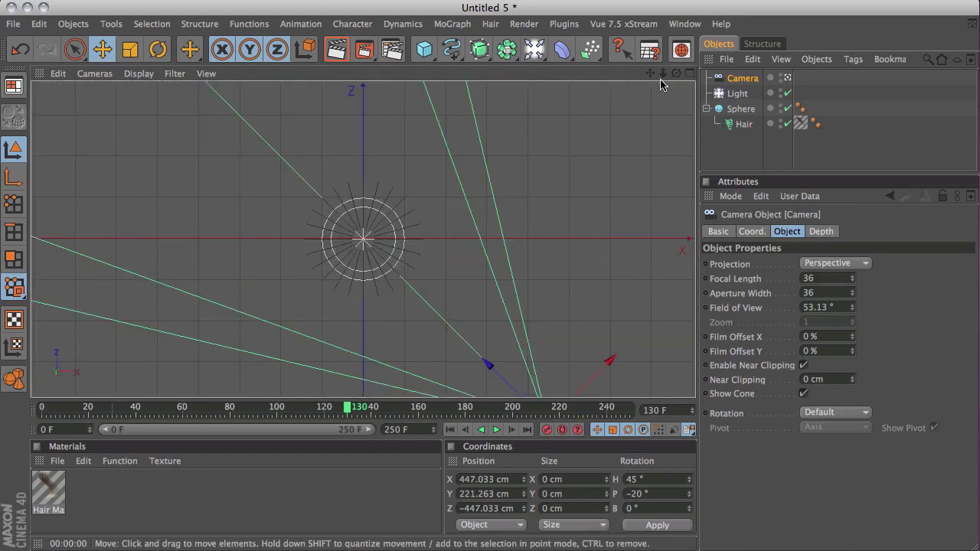
pyautogui.moveTo(660, 75); pyautogui.dragTo(6, 124)
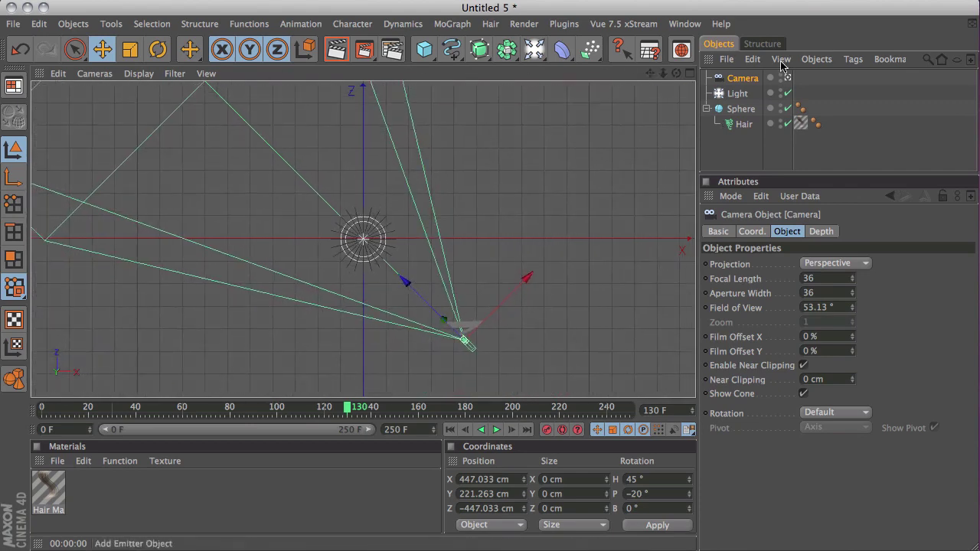
pyautogui.click(739, 96)
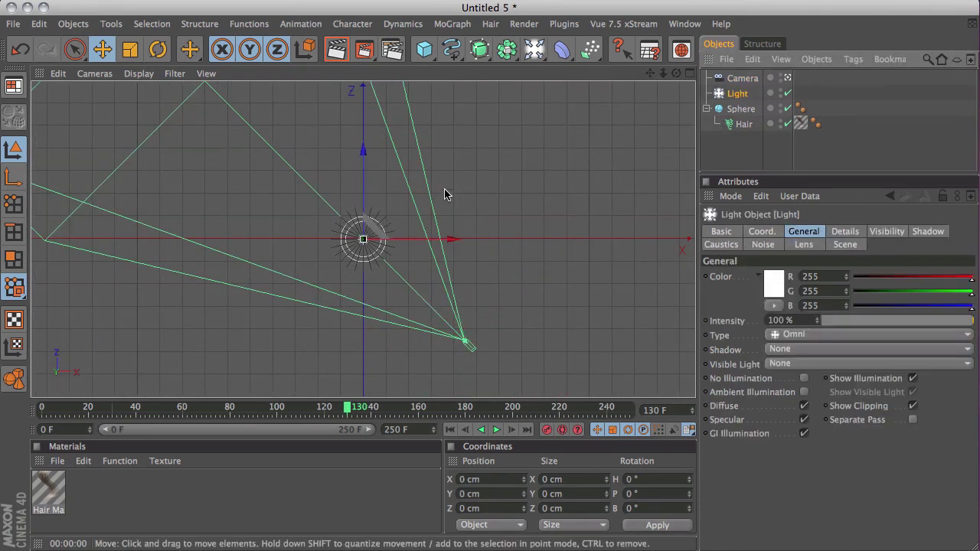
pyautogui.moveTo(377, 233); pyautogui.dragTo(158, 209)
pyautogui.middleClick(284, 186)
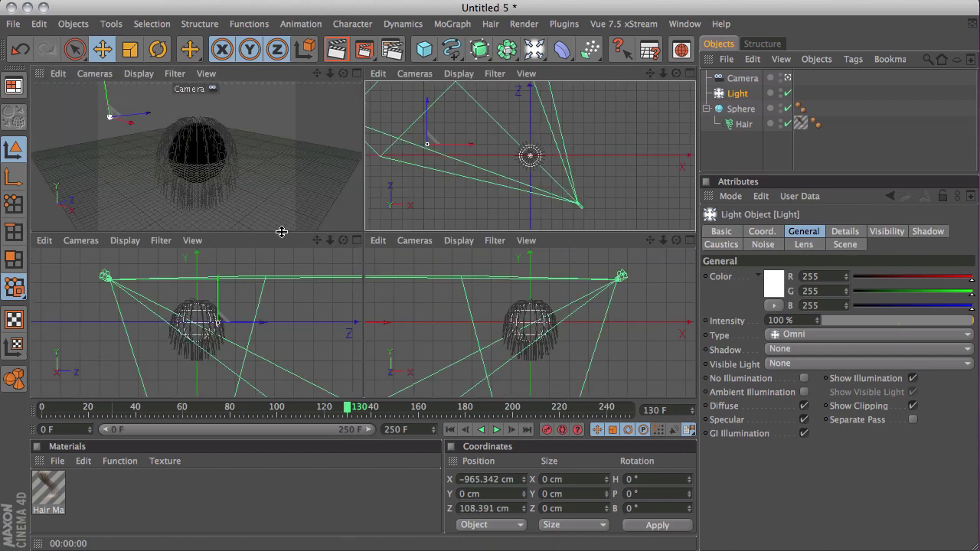
pyautogui.moveTo(662, 241); pyautogui.dragTo(232, 242)
pyautogui.moveTo(392, 285); pyautogui.dragTo(406, 241)
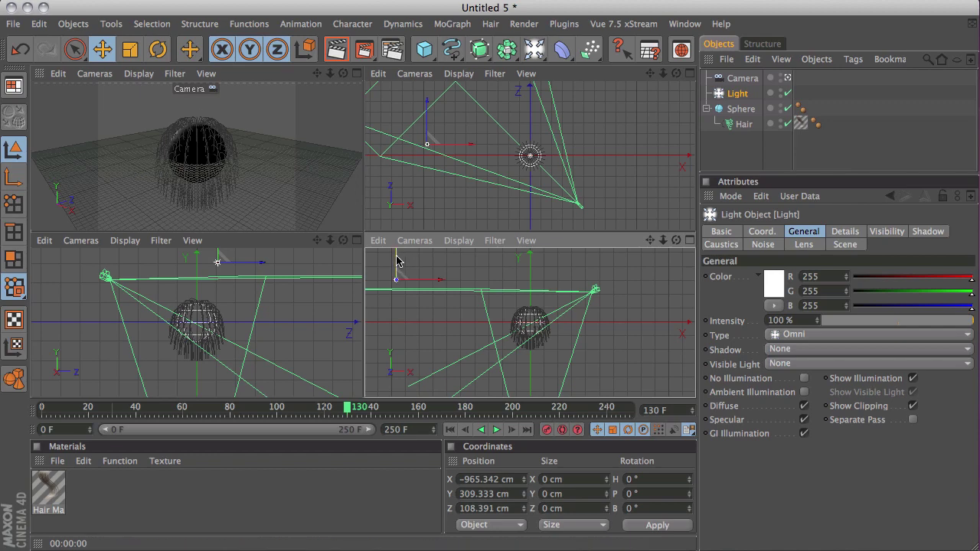
pyautogui.moveTo(397, 261)
pyautogui.mouseDown()
pyautogui.moveTo(402, 229)
pyautogui.moveTo(402, 243)
pyautogui.mouseUp()
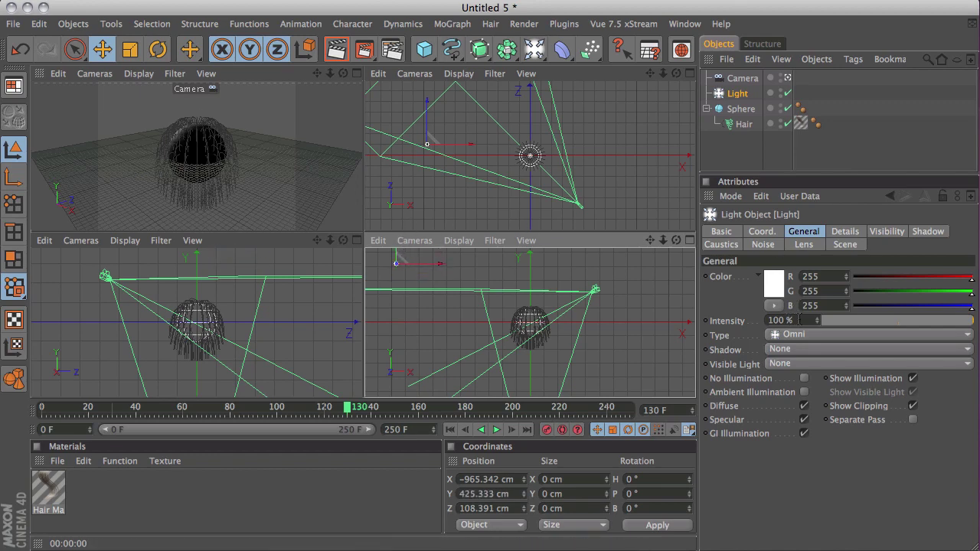
# Set the first light's intensity to 600% and its shadow to Shadow Maps (Soft).
pyautogui.click(799, 320)
pyautogui.write('6')
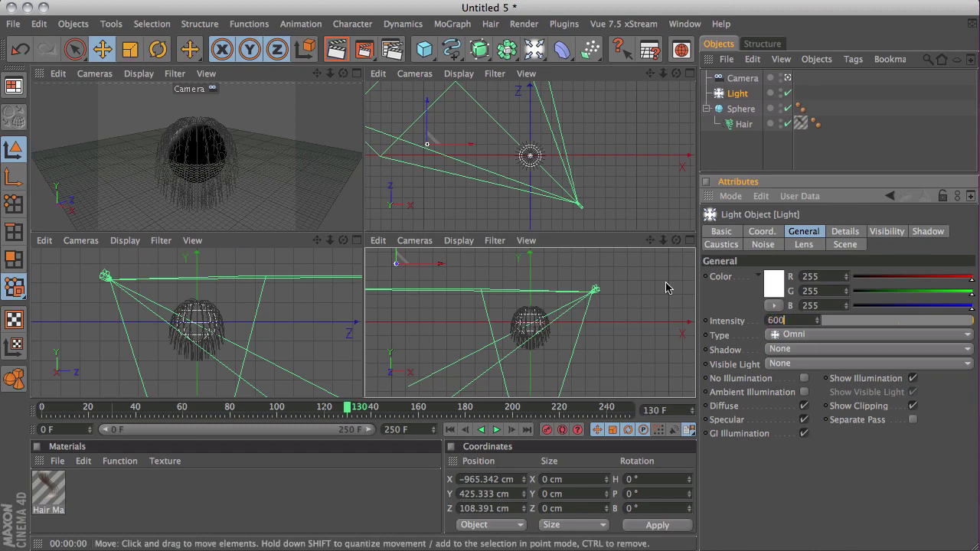
pyautogui.write('00')
pyautogui.press('Return')
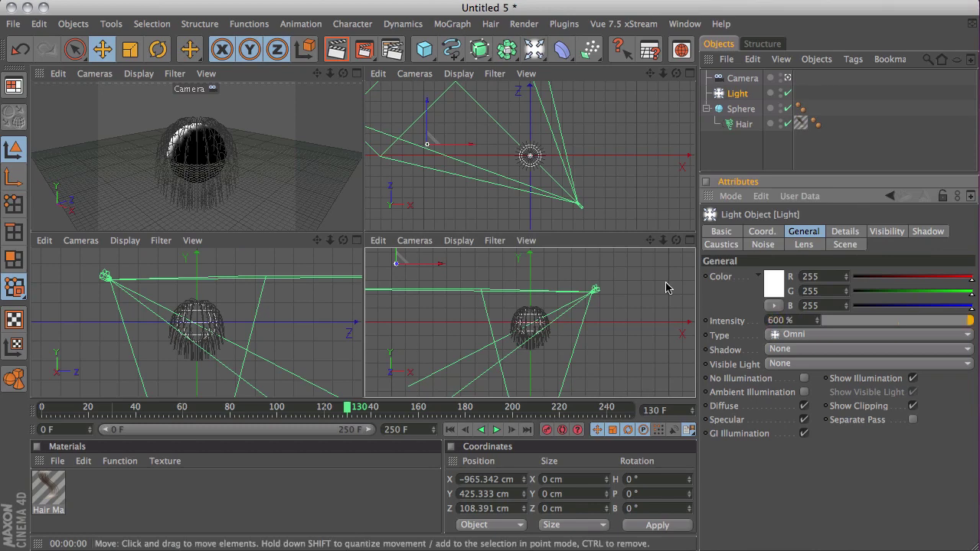
pyautogui.click(801, 350)
pyautogui.click(809, 377)
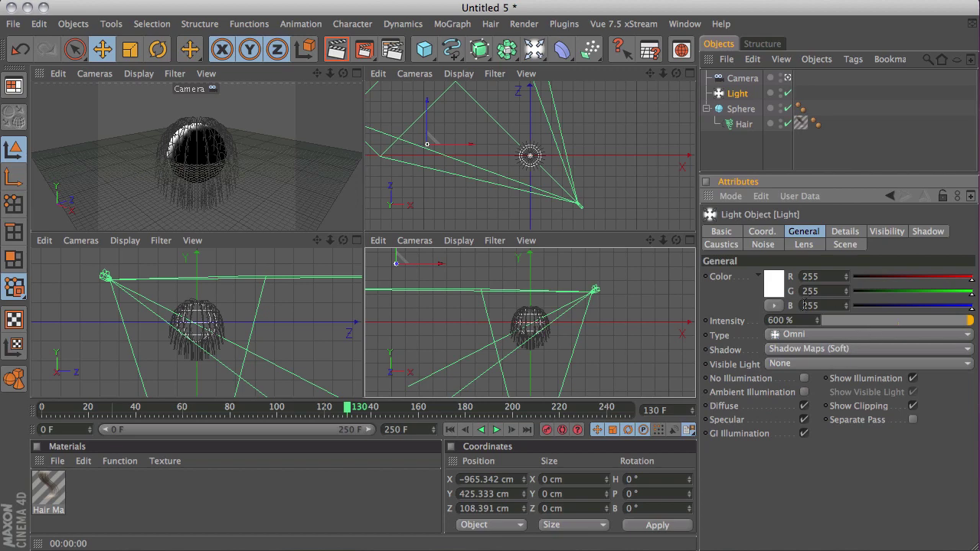
# Add a second light and place it at about X 595, Y 77, Z 65 cm.
pyautogui.click(528, 50)
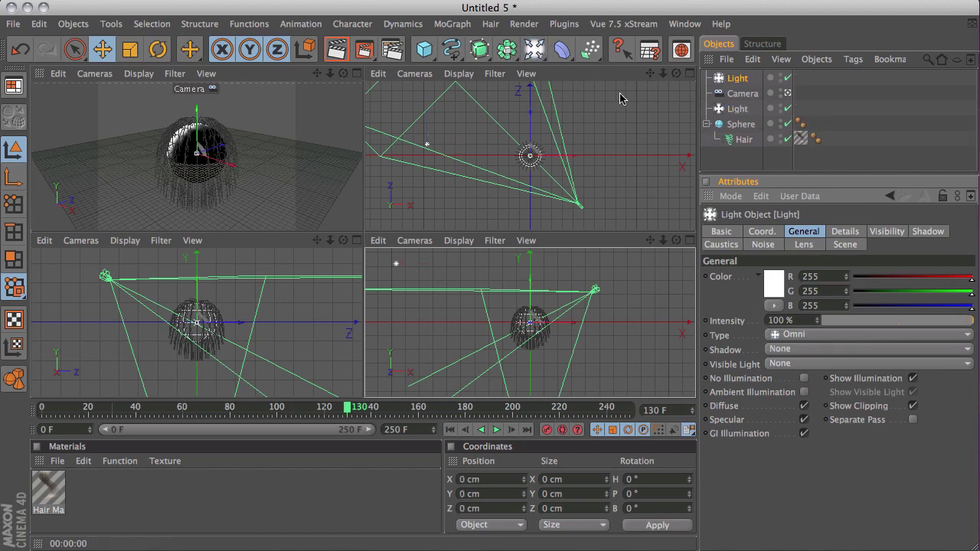
pyautogui.moveTo(537, 153); pyautogui.dragTo(595, 148)
pyautogui.moveTo(618, 276); pyautogui.dragTo(617, 266)
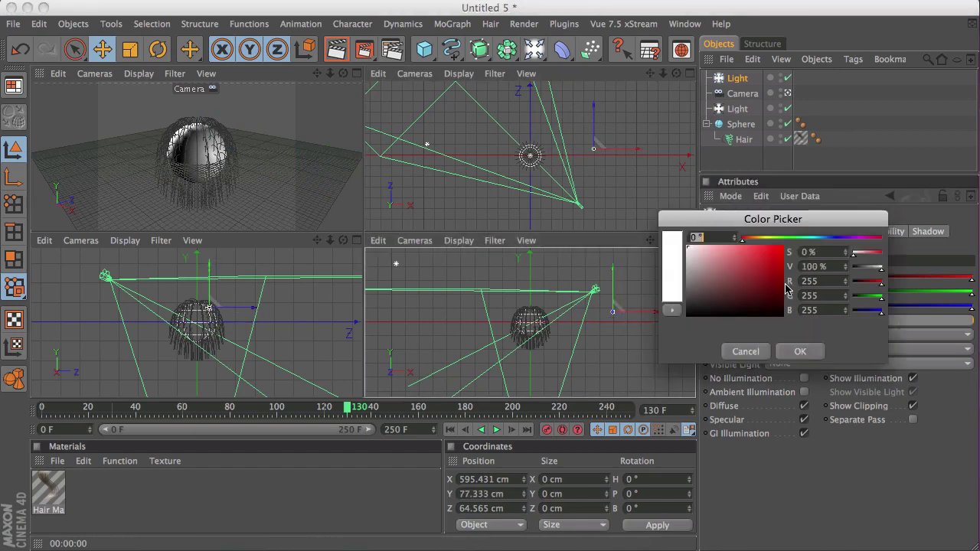
# Give the second light a warm cream color of RGB 252, 242, 210 and Shadow Maps (Soft) shadows.
pyautogui.click(771, 292)
pyautogui.moveTo(745, 240); pyautogui.dragTo(760, 240)
pyautogui.moveTo(698, 247); pyautogui.dragTo(702, 250)
pyautogui.click(800, 351)
pyautogui.click(811, 349)
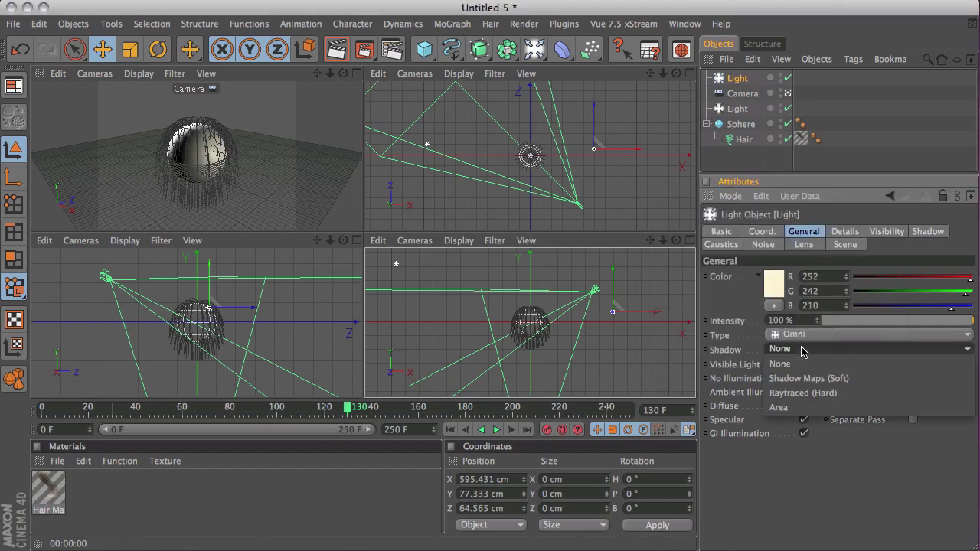
pyautogui.click(808, 378)
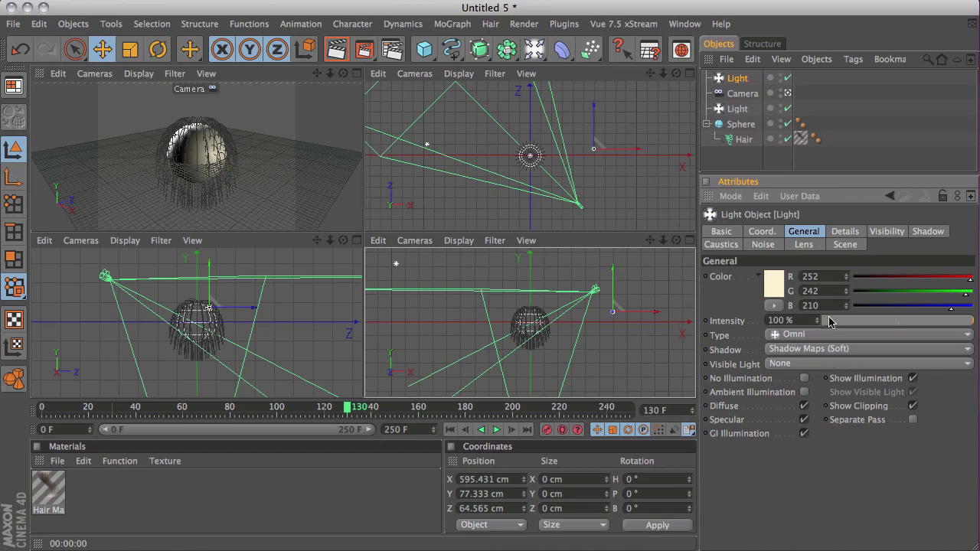
# Add a third light and place it in front of the sphere at about X 72, Y 110, Z -531 cm.
pyautogui.click(534, 52)
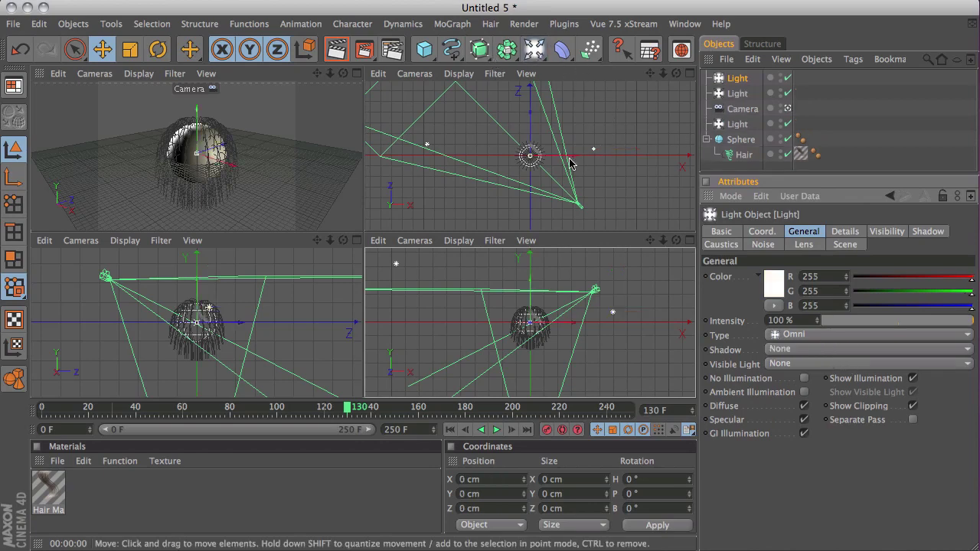
pyautogui.moveTo(535, 154); pyautogui.dragTo(544, 212)
pyautogui.moveTo(542, 281); pyautogui.dragTo(542, 266)
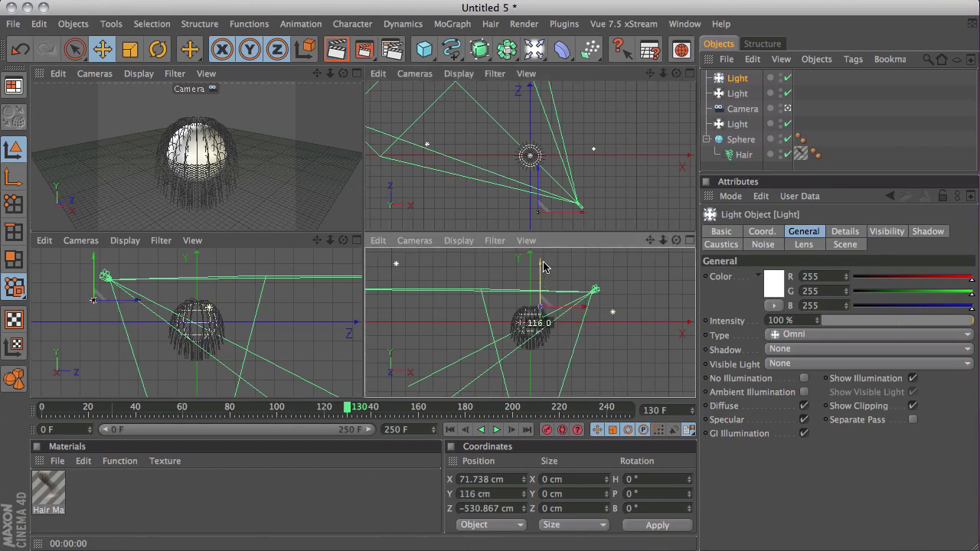
# Set the third light's intensity to 29% and its shadow to Shadow Maps (Soft).
pyautogui.click(860, 322)
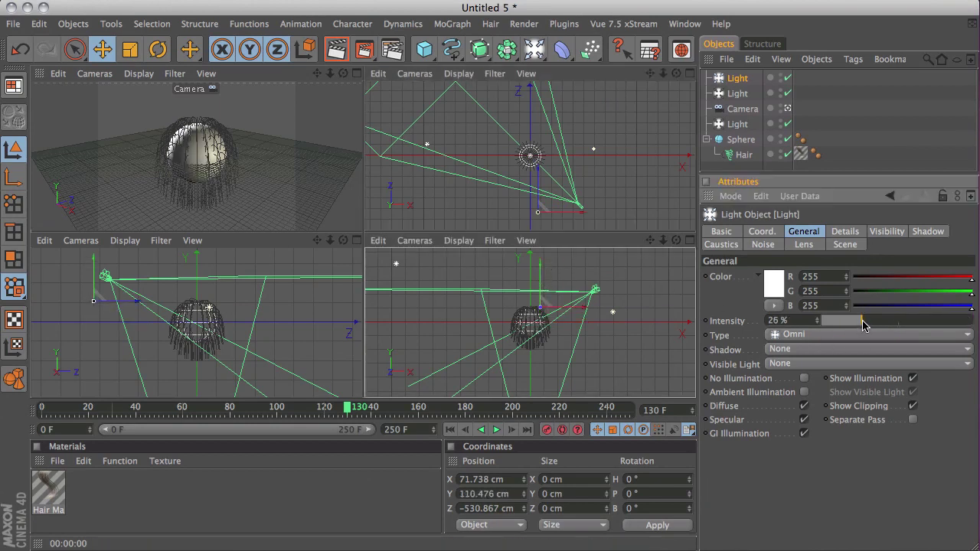
pyautogui.click(819, 350)
pyautogui.click(806, 378)
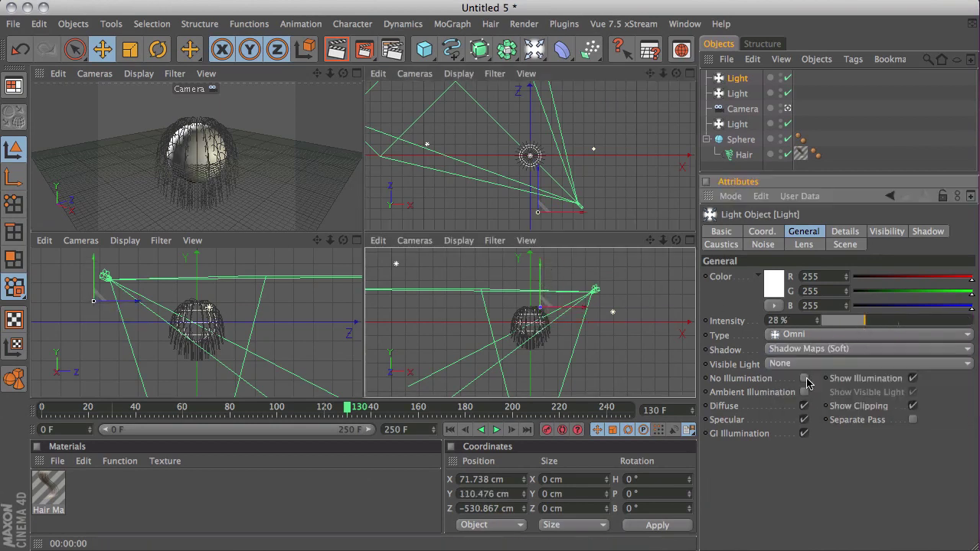
pyautogui.moveTo(865, 325); pyautogui.dragTo(866, 325)
# Enlarge the camera view and render the hair with the three lights.
pyautogui.click(280, 75)
pyautogui.middleClick(293, 98)
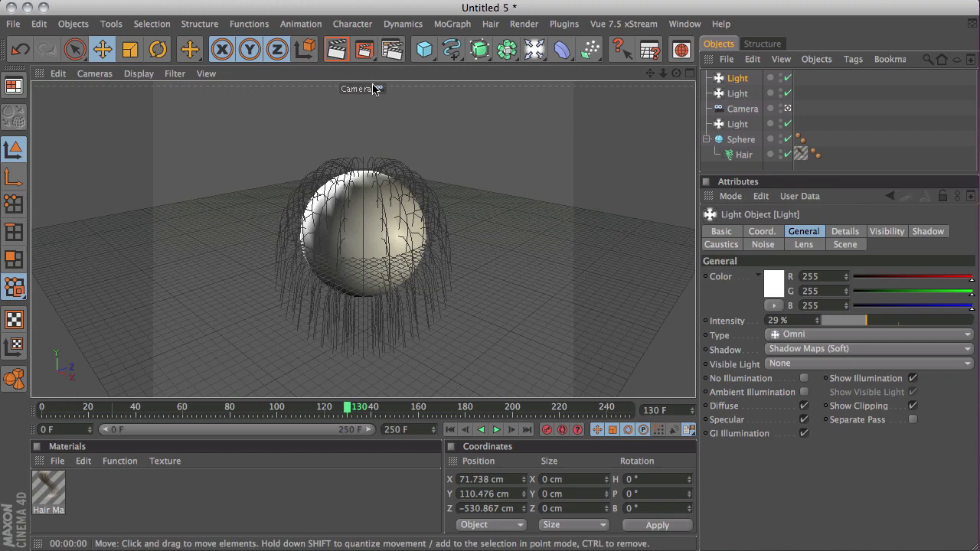
pyautogui.click(337, 50)
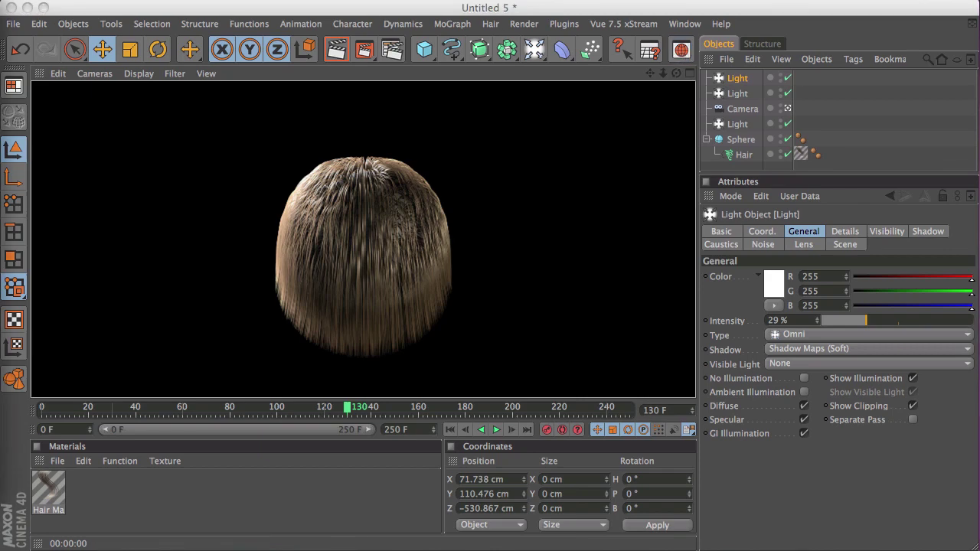
# Load the Background 02 gradient material into the scene's materials.
pyautogui.moveTo(1, 229); pyautogui.dragTo(152, 495)
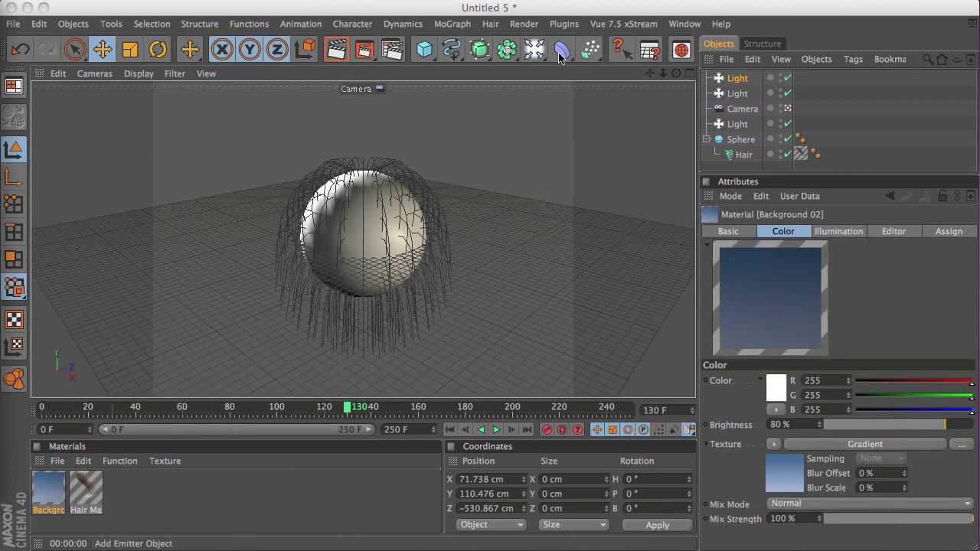
# Add a Background object, apply the Background 02 material to it and render the camera view.
pyautogui.click(533, 50)
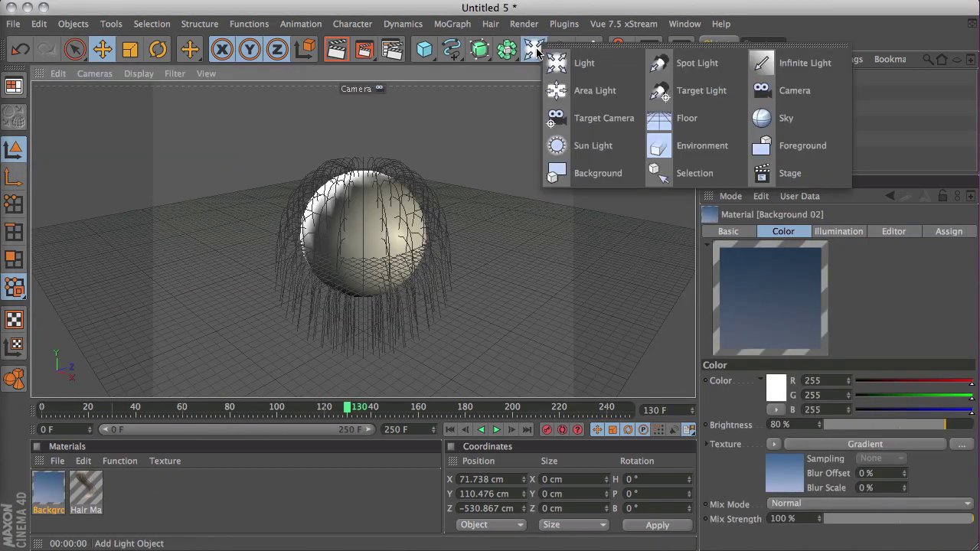
pyautogui.click(589, 175)
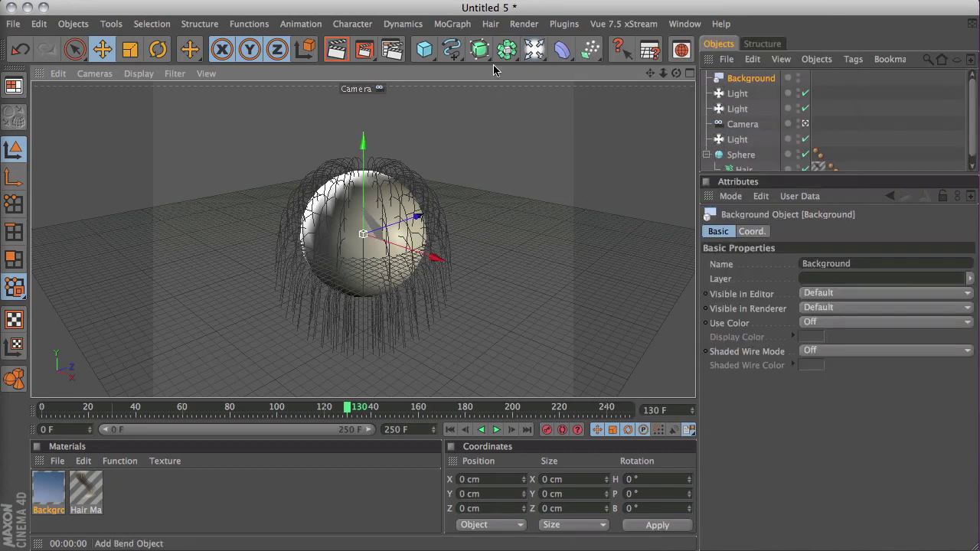
pyautogui.moveTo(48, 490); pyautogui.dragTo(769, 81)
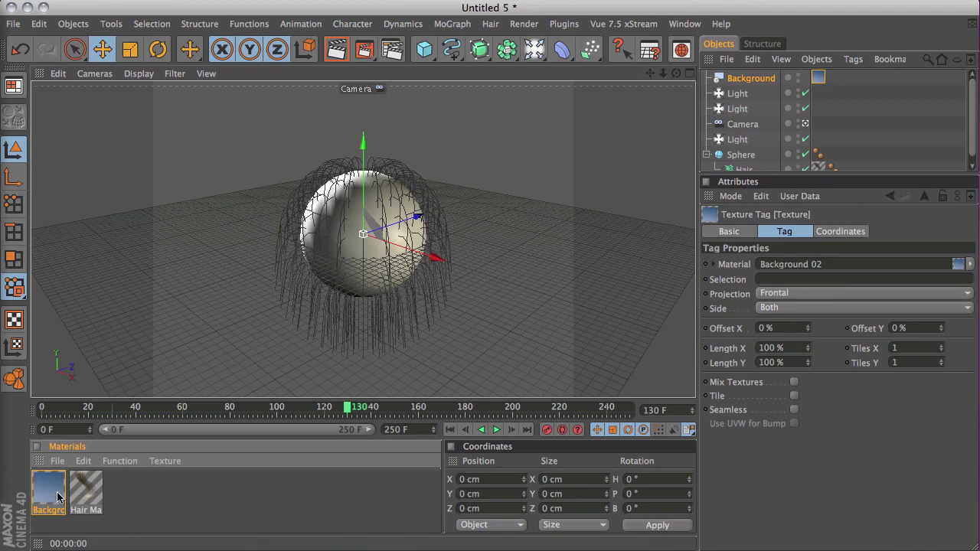
pyautogui.click(336, 49)
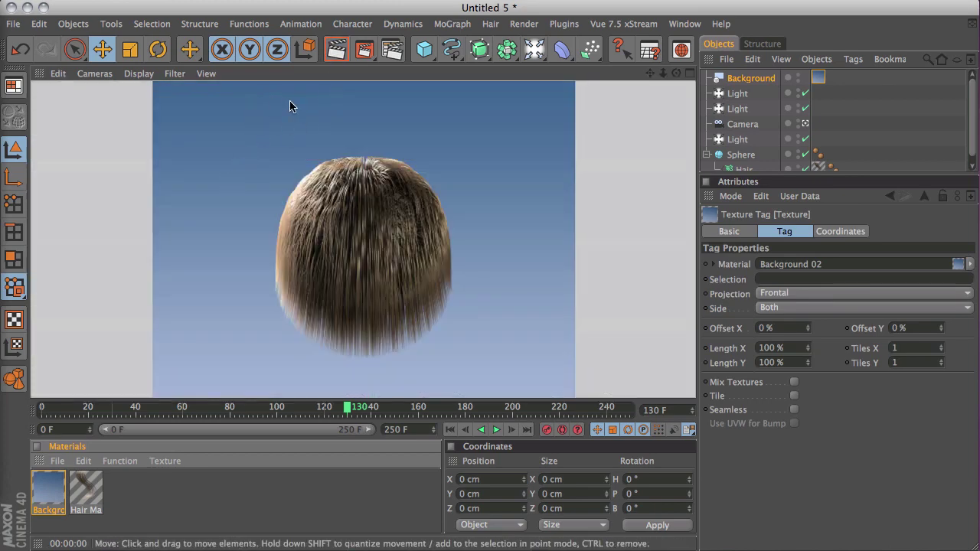
# Set the hair material's thickness to 0.3 cm at the root and 0.05 cm at the tip, with 0.02 cm variation.
pyautogui.click(89, 494)
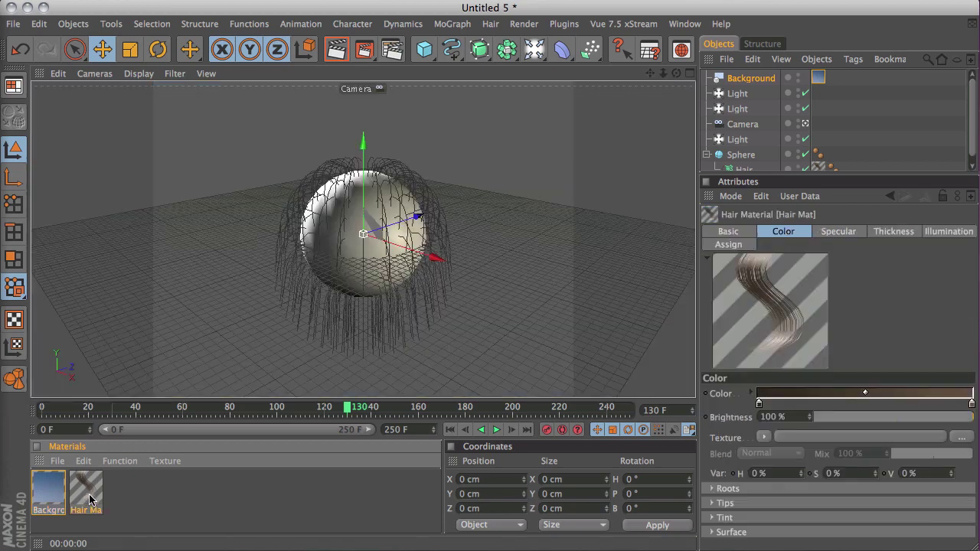
pyautogui.doubleClick(98, 494)
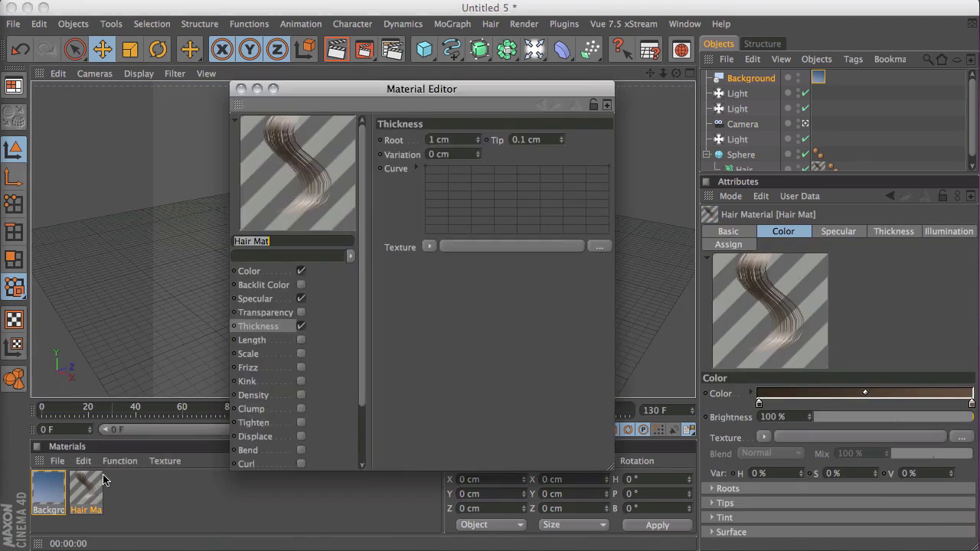
pyautogui.moveTo(425, 96); pyautogui.dragTo(305, 31)
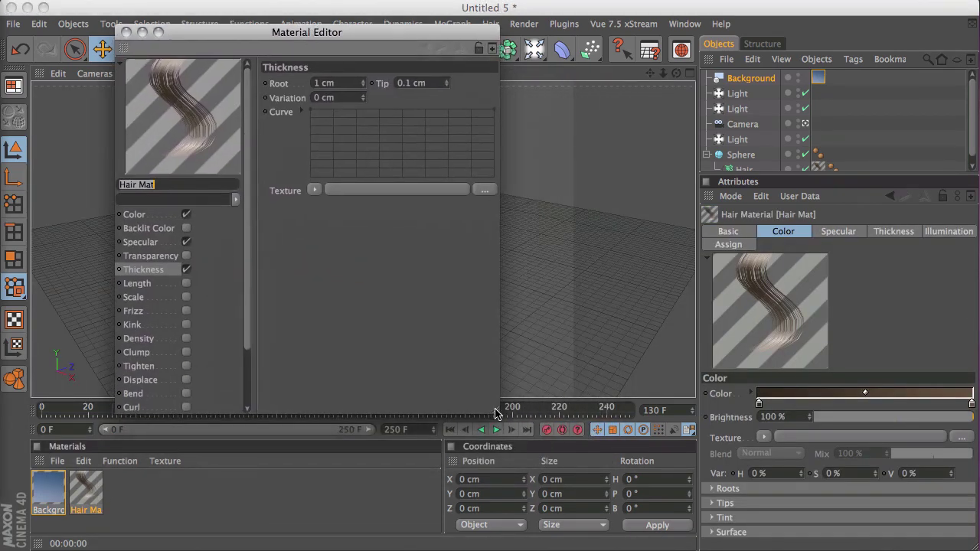
pyautogui.moveTo(496, 412); pyautogui.dragTo(596, 504)
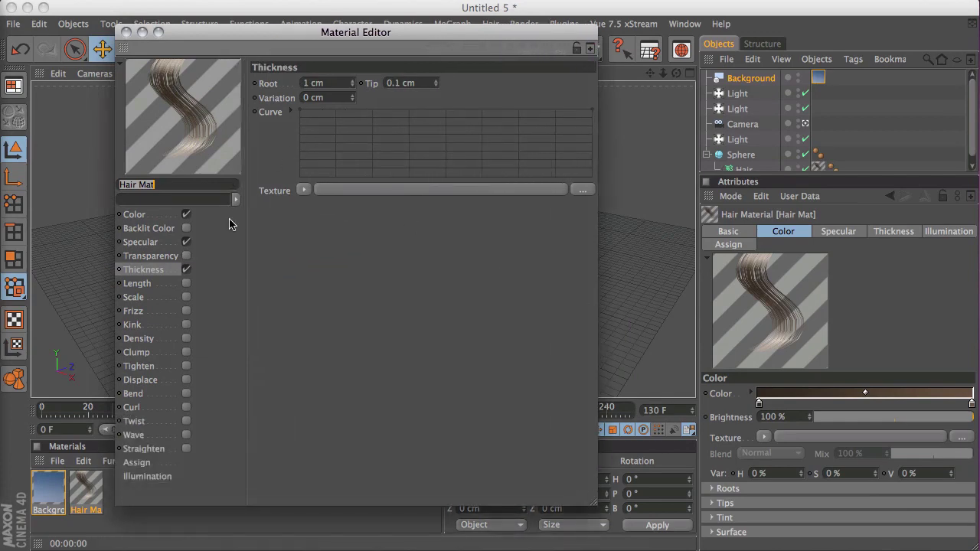
pyautogui.click(157, 272)
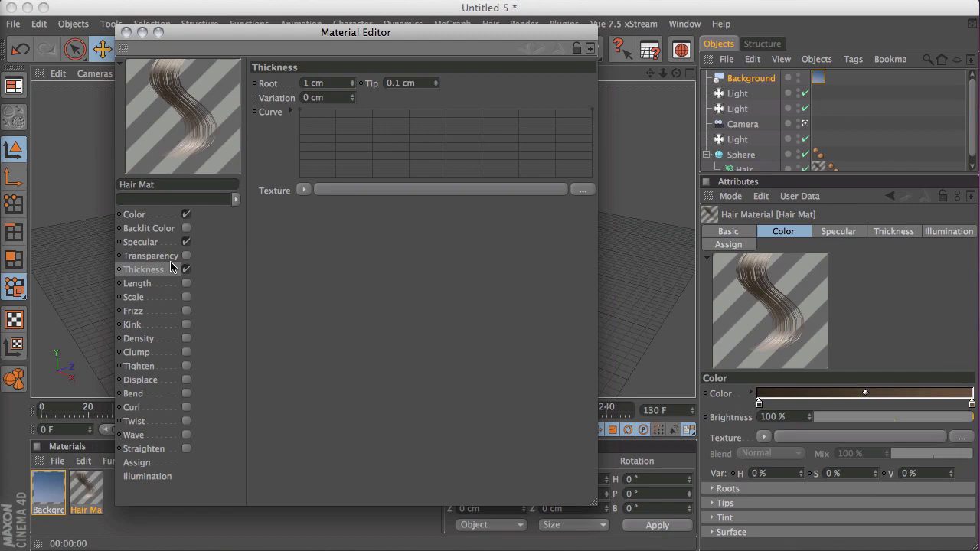
pyautogui.click(313, 83)
pyautogui.write('0.3')
pyautogui.press('Tab')
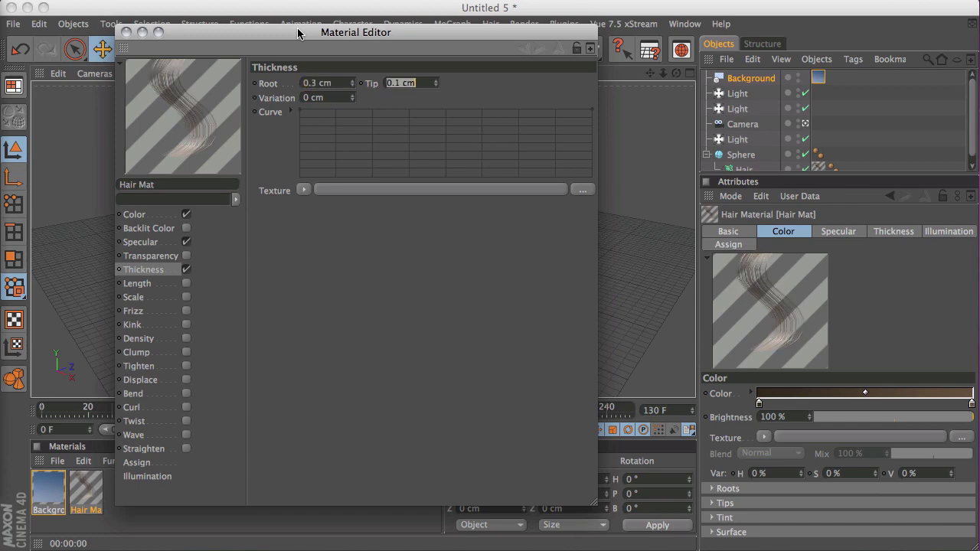
pyautogui.write('.05')
pyautogui.press('Tab')
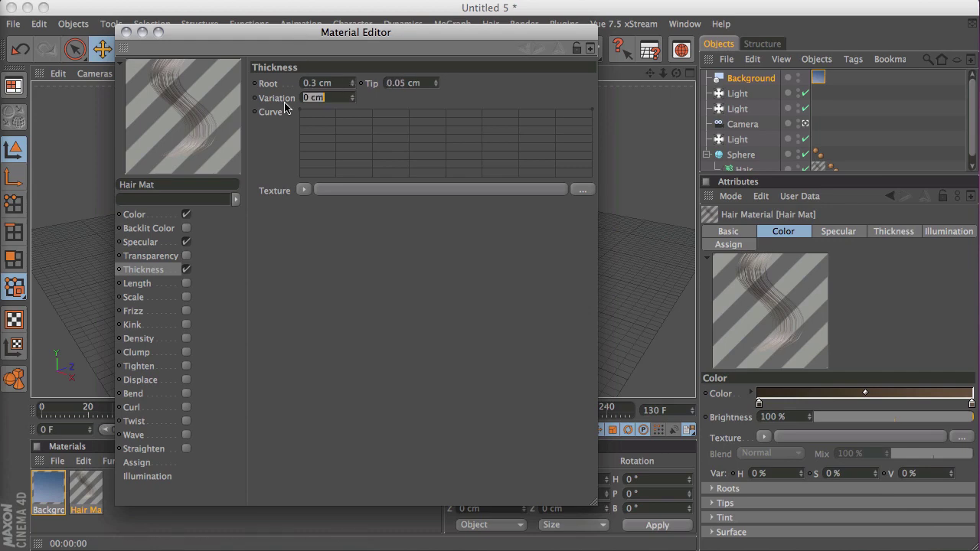
pyautogui.write('.02')
pyautogui.press('Return')
# Enable the hair material's Length channel and set its variation to 40%.
pyautogui.click(186, 284)
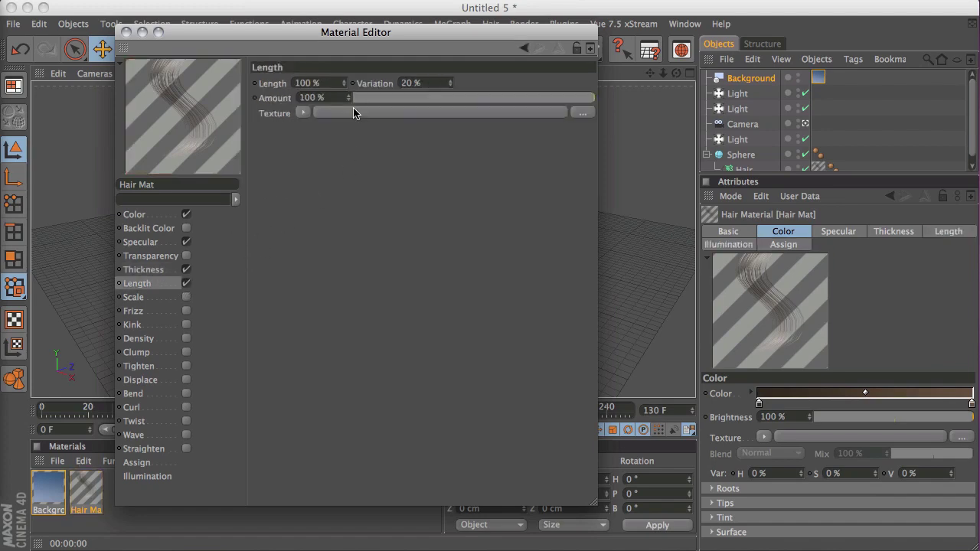
pyautogui.click(437, 82)
pyautogui.write('40')
pyautogui.press('Return')
# Set the Kink value in the hair material's Kink channel to 12%, leaving the channel disabled.
pyautogui.click(165, 326)
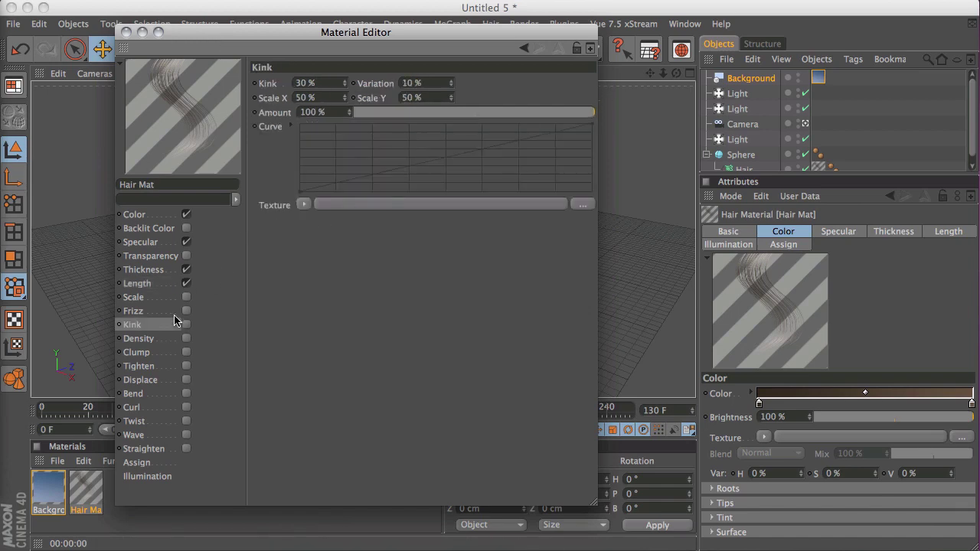
pyautogui.doubleClick(310, 83)
pyautogui.write('1')
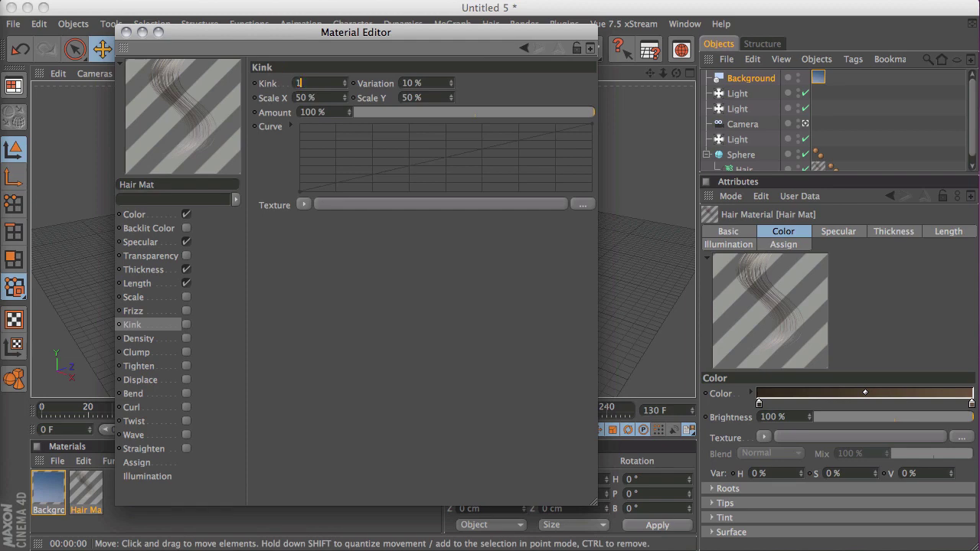
pyautogui.write('2')
pyautogui.press('Return')
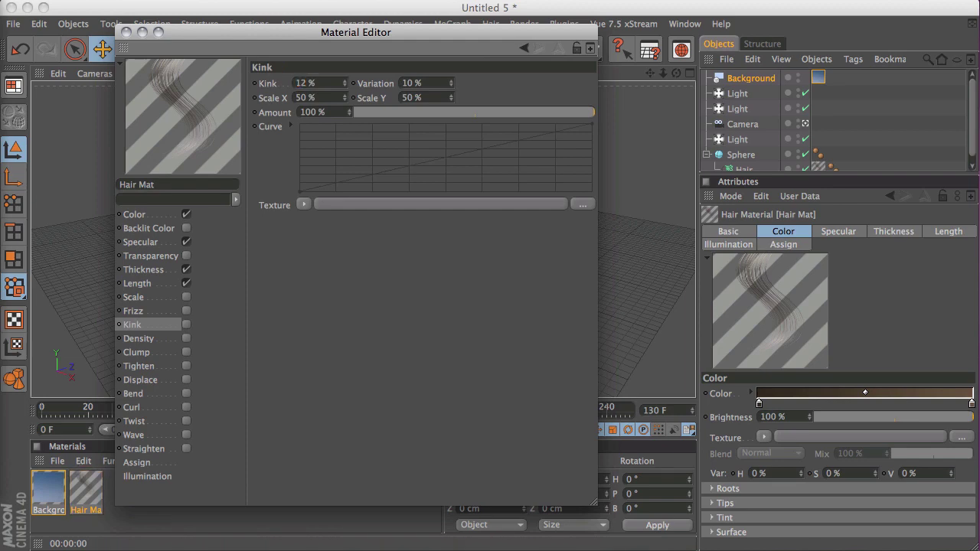
# Enable the hair material's Clump channel and set both its Count and Clump values to 30%.
pyautogui.click(165, 353)
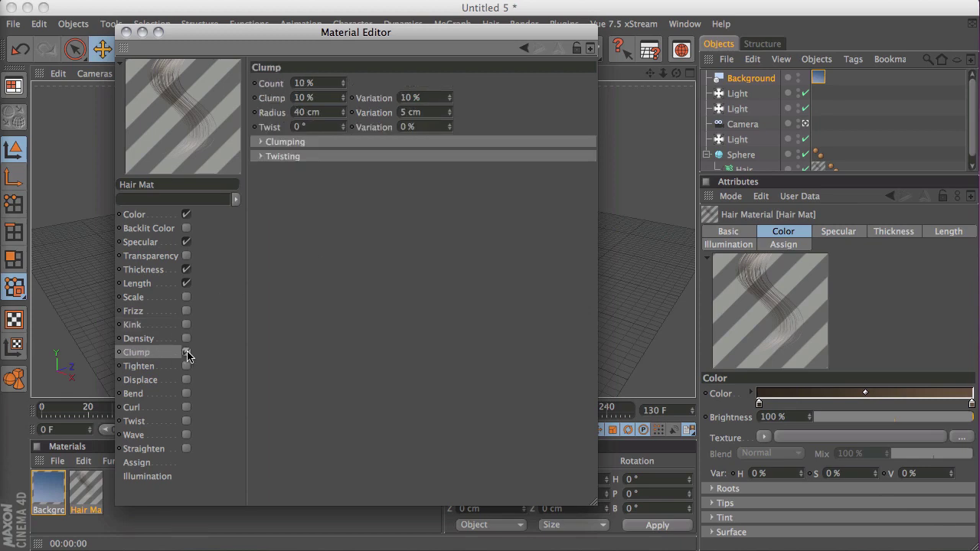
pyautogui.click(186, 353)
pyautogui.click(301, 83)
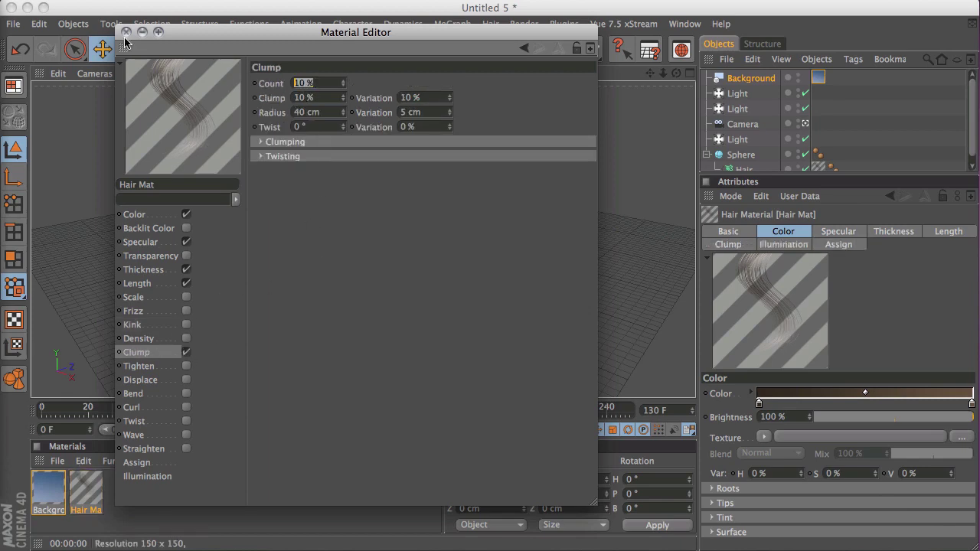
pyautogui.write('30')
pyautogui.press('Tab')
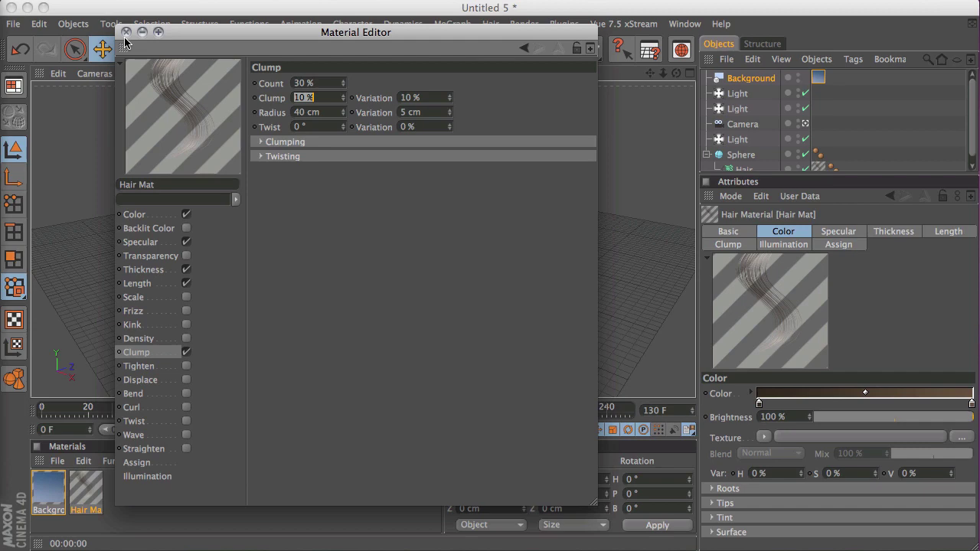
pyautogui.write('0')
pyautogui.press('Tab')
pyautogui.click(323, 102)
pyautogui.write('30')
pyautogui.press('Tab')
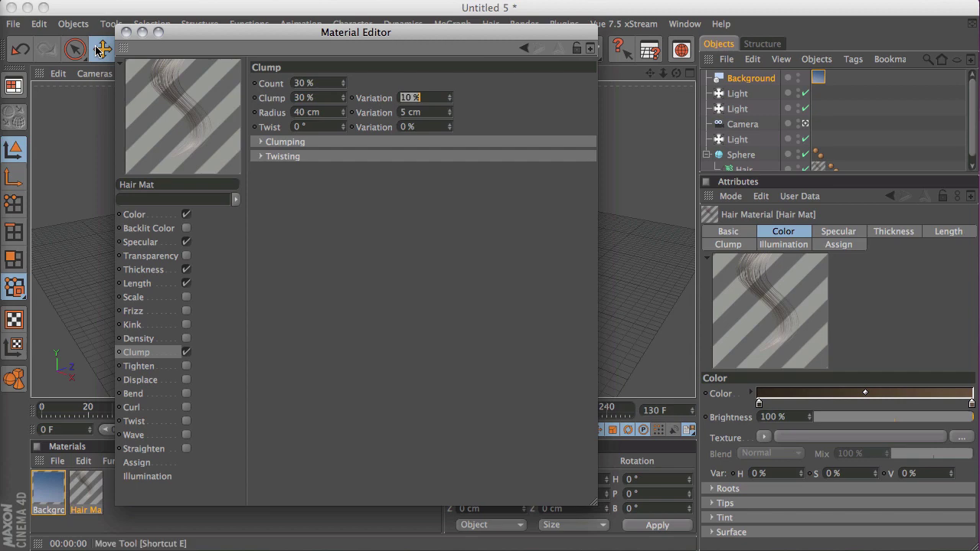
# Set the clump variation to 15% and the clump twist to 5°.
pyautogui.write('15')
pyautogui.press('Tab')
pyautogui.press('Tab')
pyautogui.press('Tab')
pyautogui.write('5')
pyautogui.press('Tab')
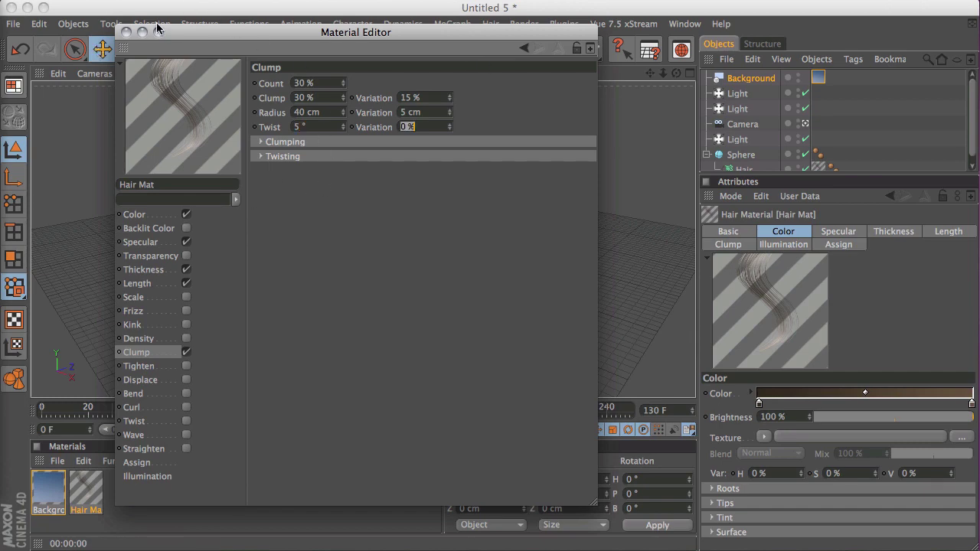
# Move the material editor out of the way and render the view to check the clumped hair.
pyautogui.moveTo(177, 33); pyautogui.dragTo(695, 57)
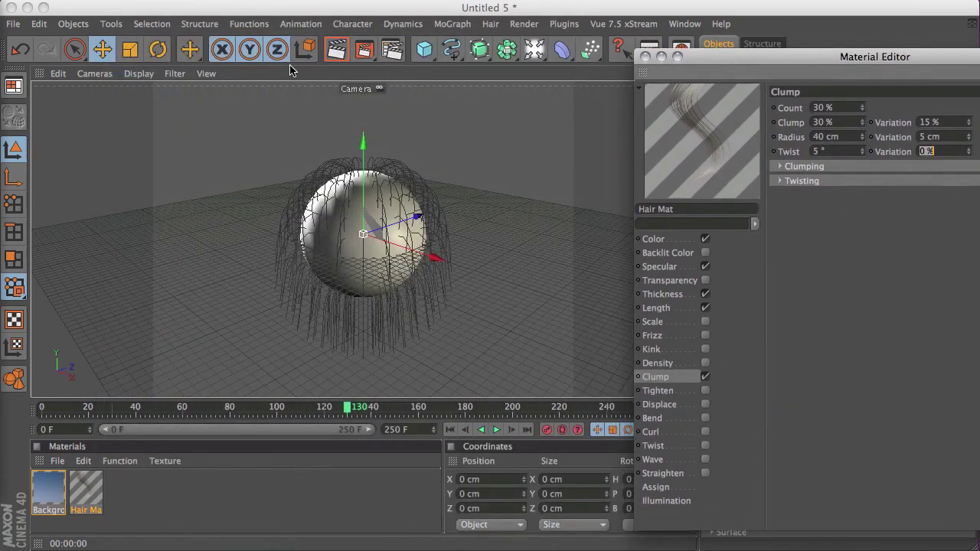
pyautogui.click(364, 48)
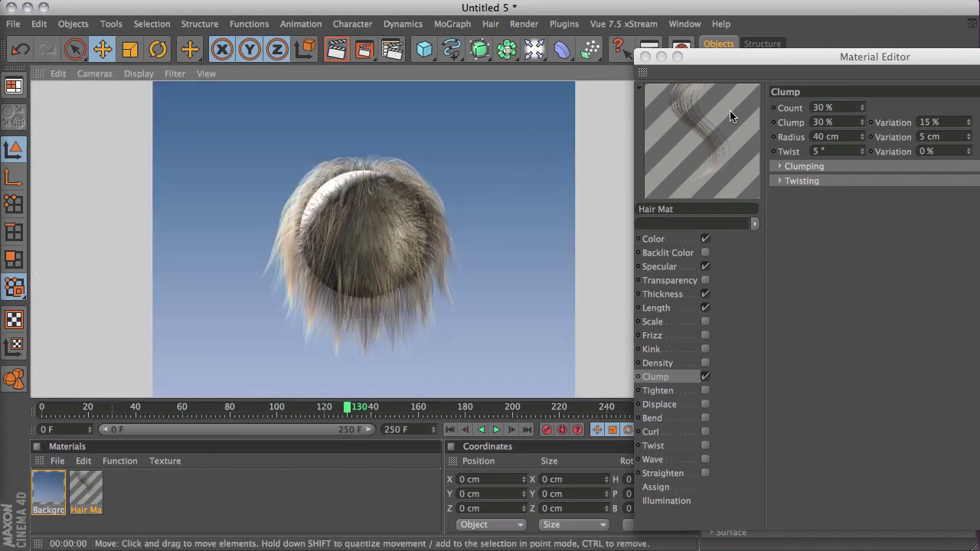
pyautogui.moveTo(804, 59); pyautogui.dragTo(264, 550)
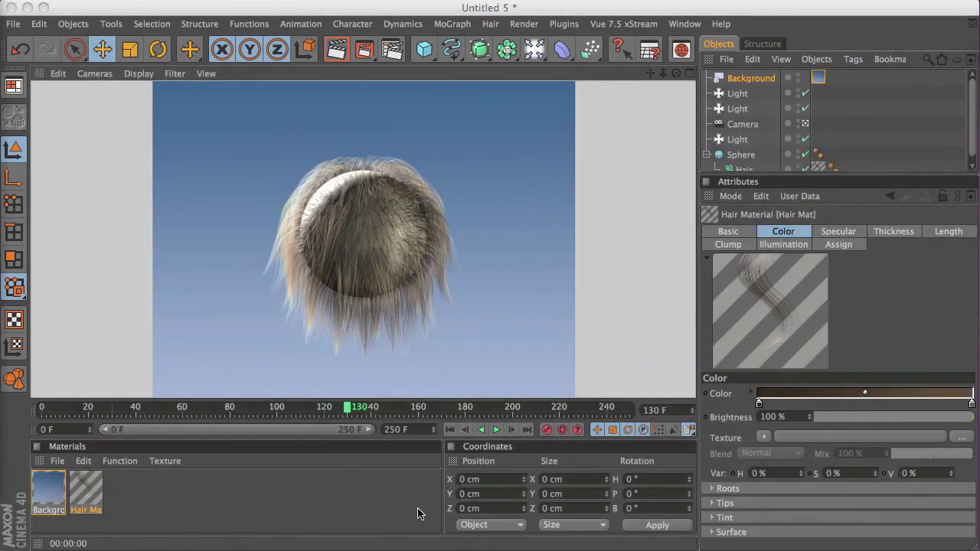
# Set the Hair object's hair count to 150000 with 10 segments and render the view.
pyautogui.click(746, 169)
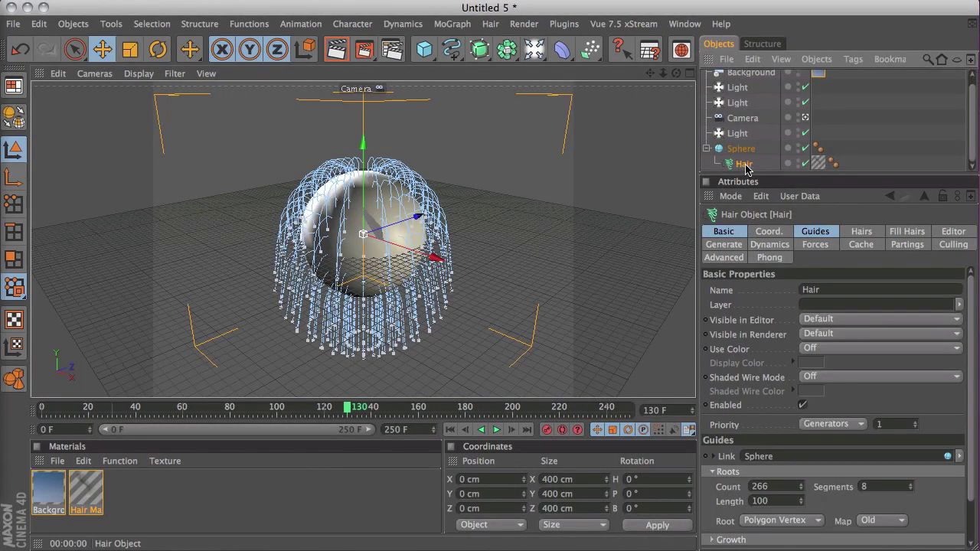
pyautogui.click(858, 233)
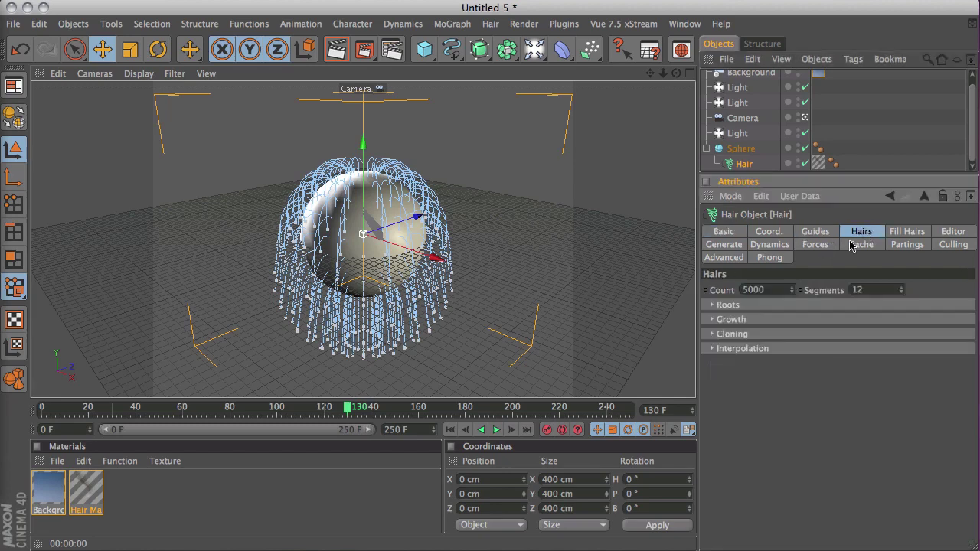
pyautogui.doubleClick(750, 291)
pyautogui.write('1')
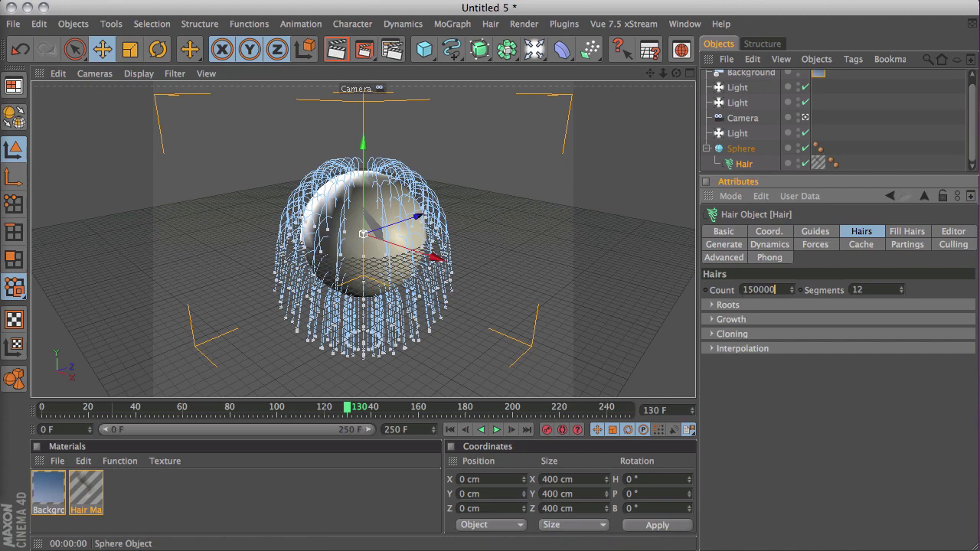
pyautogui.press('Tab')
pyautogui.write('10')
pyautogui.press('Return')
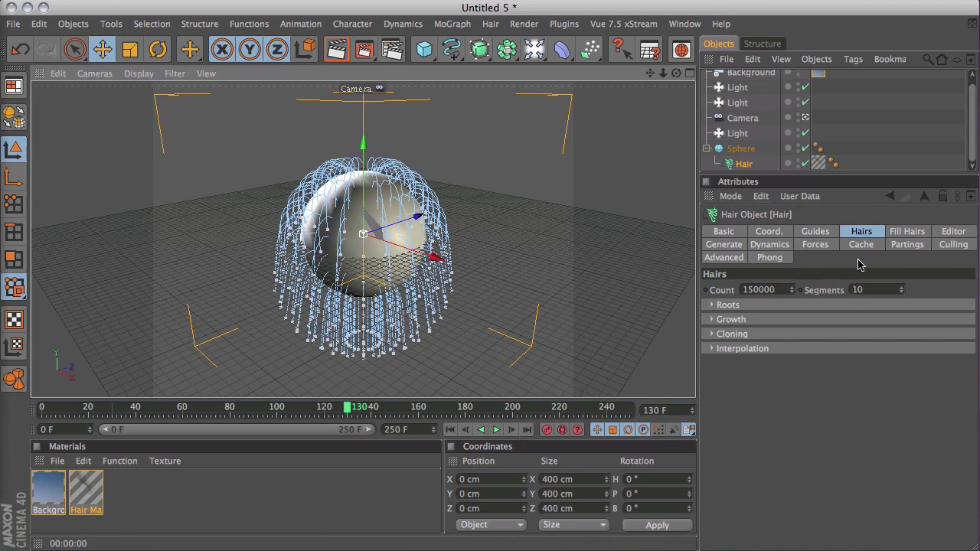
pyautogui.click(339, 52)
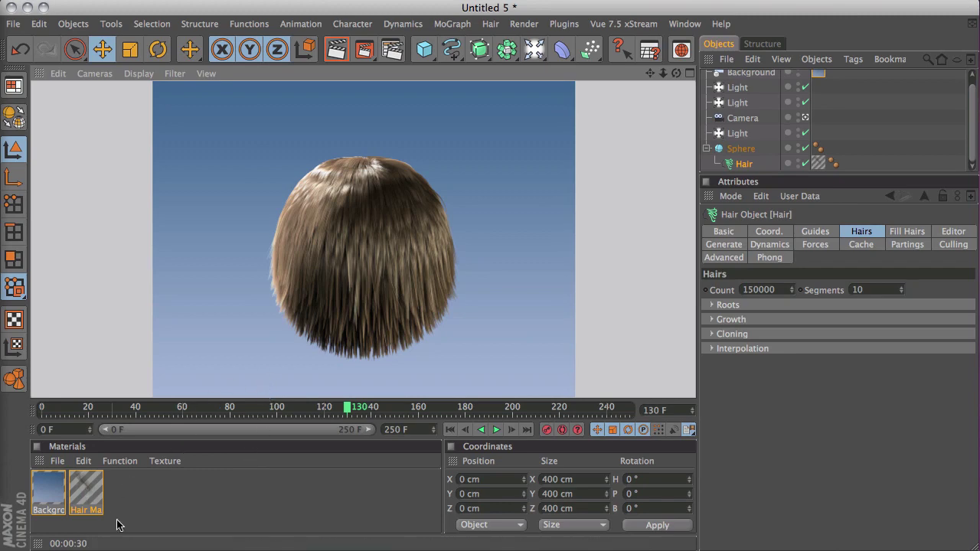
# Reduce the Hair object's hair count to 120000.
pyautogui.moveTo(229, 550); pyautogui.dragTo(299, 268)
pyautogui.click(250, 235)
pyautogui.click(775, 291)
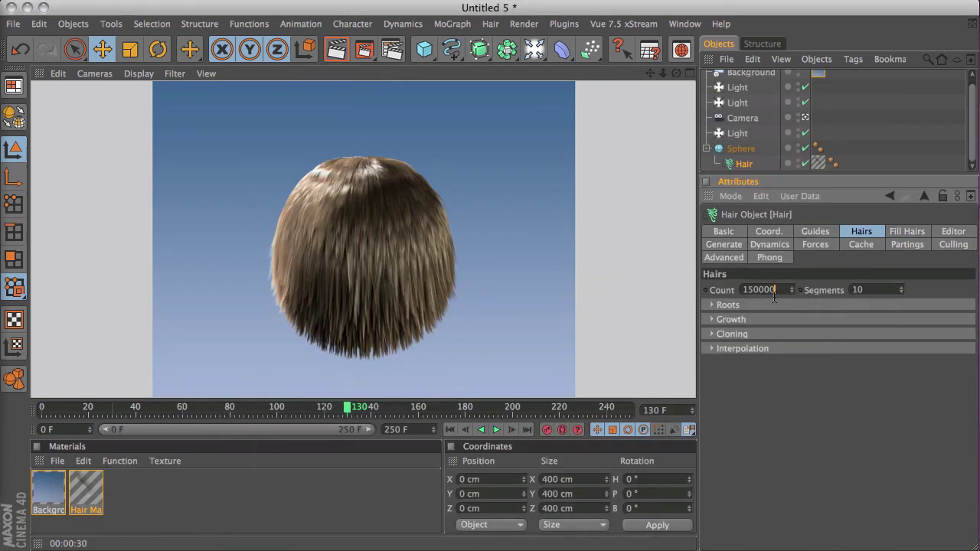
pyautogui.doubleClick(778, 290)
pyautogui.write('120')
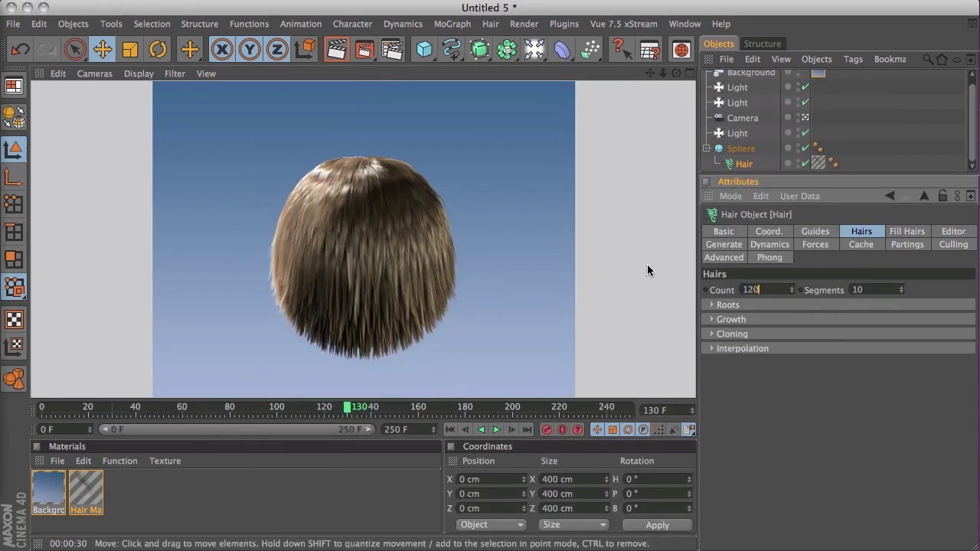
pyautogui.write('000')
pyautogui.press('Return')
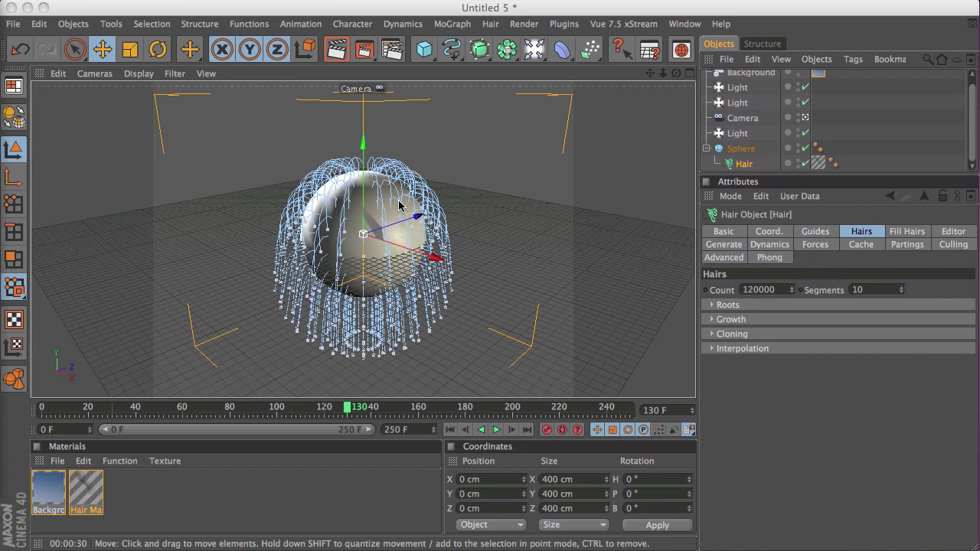
# Bring the hair material's editor back into view and assign a Noise texture to its Color channel.
pyautogui.moveTo(387, 548); pyautogui.dragTo(387, 68)
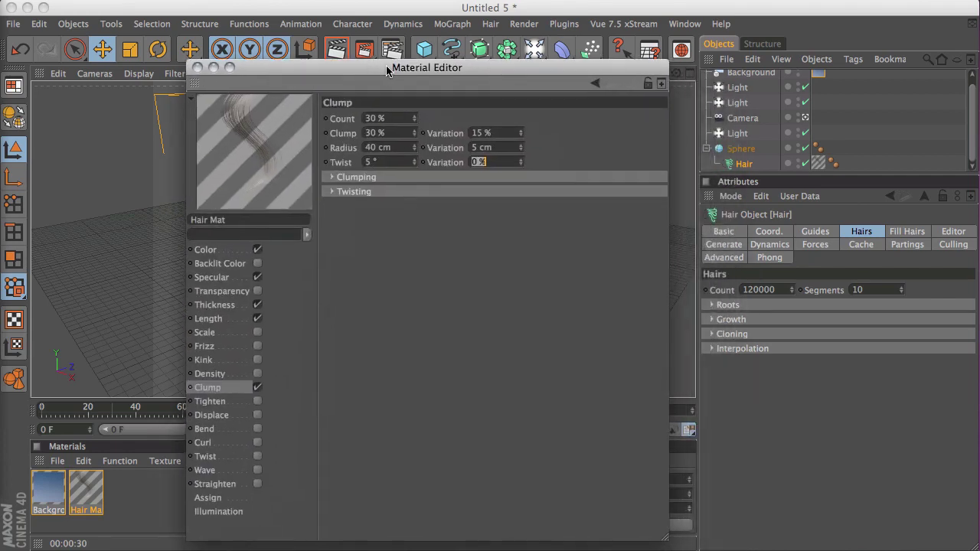
pyautogui.click(219, 251)
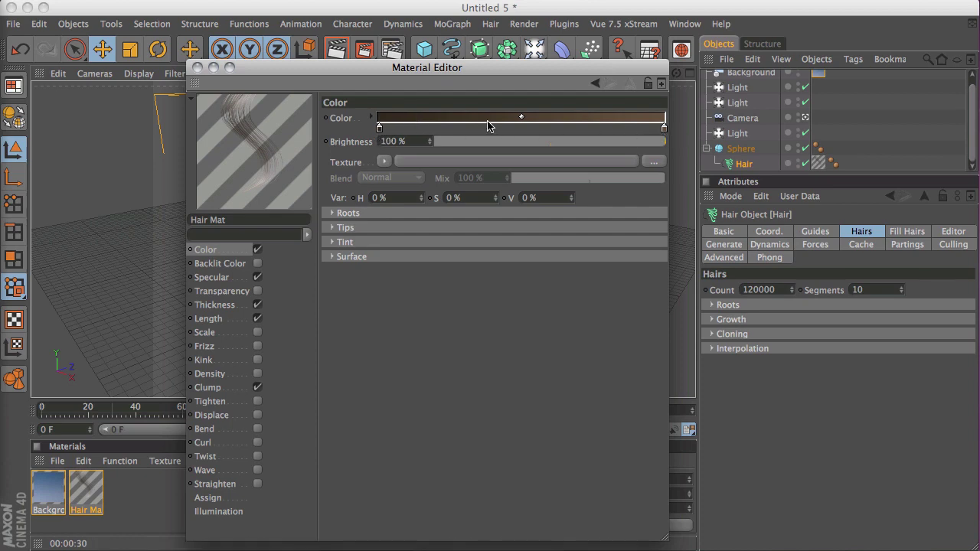
pyautogui.click(385, 163)
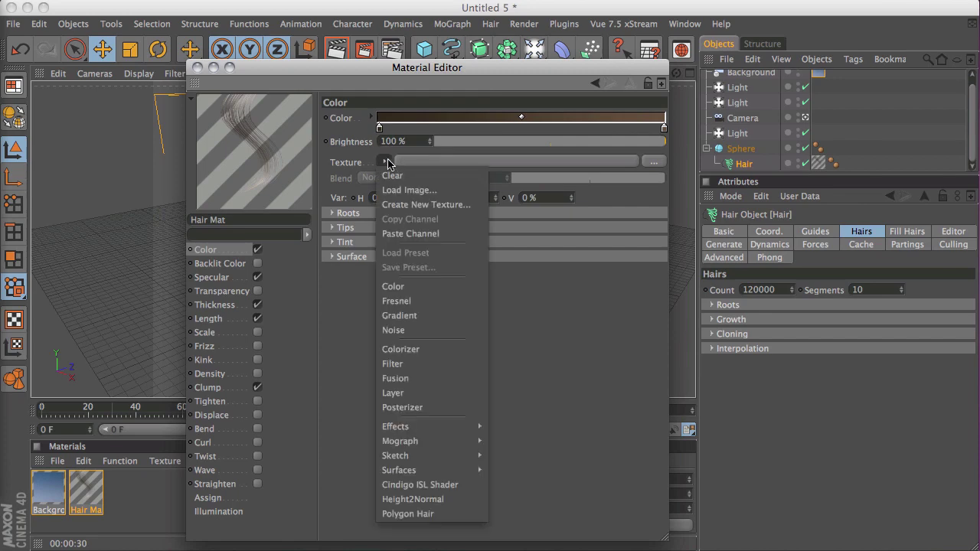
pyautogui.click(414, 330)
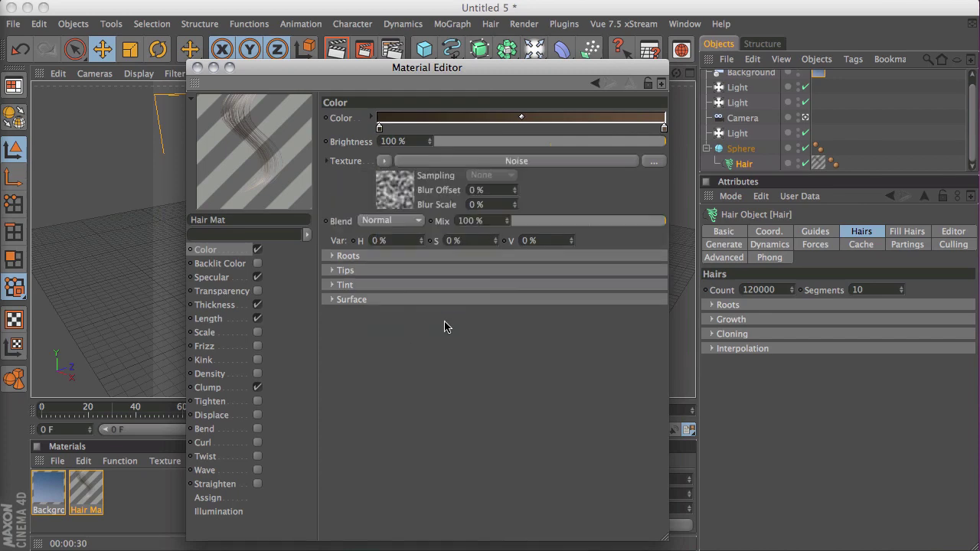
# Set the Color channel's Noise shader to 100% contrast and 300% global scale, then render the view.
pyautogui.click(527, 162)
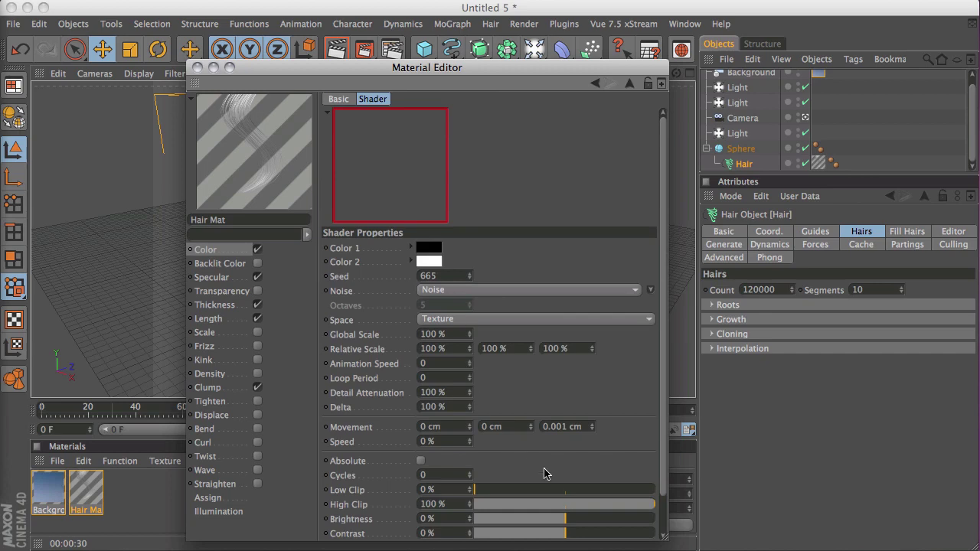
pyautogui.moveTo(665, 535); pyautogui.dragTo(741, 539)
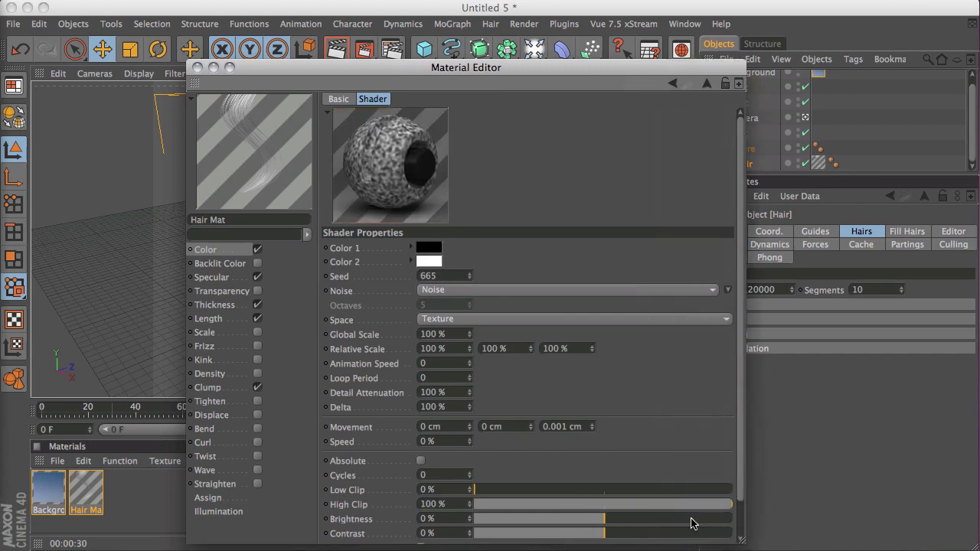
pyautogui.moveTo(618, 534); pyautogui.dragTo(735, 540)
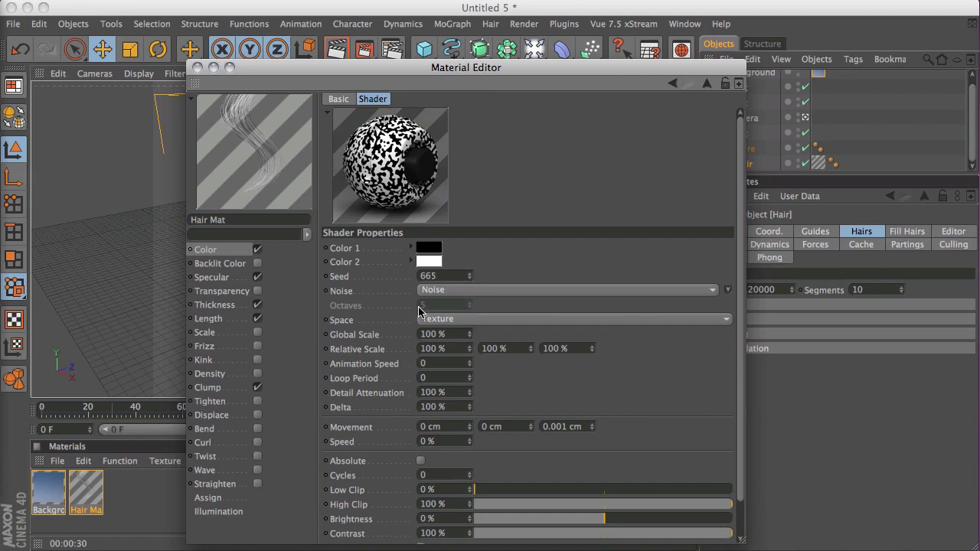
pyautogui.moveTo(419, 334); pyautogui.dragTo(300, 324)
pyautogui.write('300')
pyautogui.press('Return')
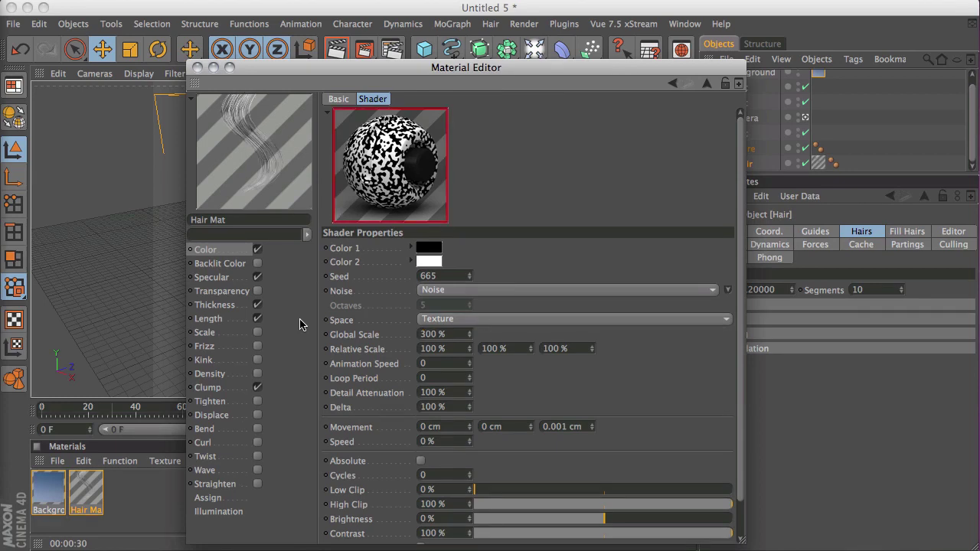
pyautogui.moveTo(458, 70); pyautogui.dragTo(383, 547)
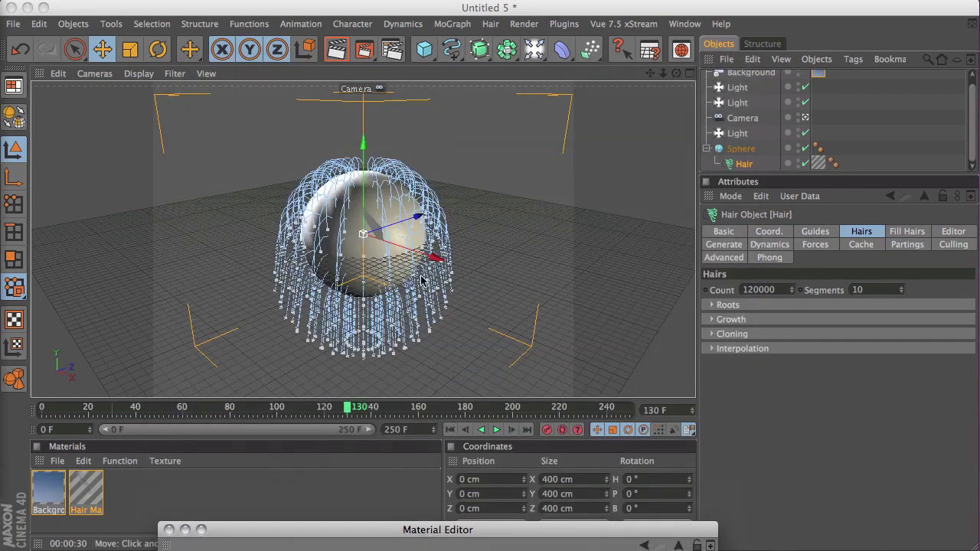
pyautogui.click(336, 52)
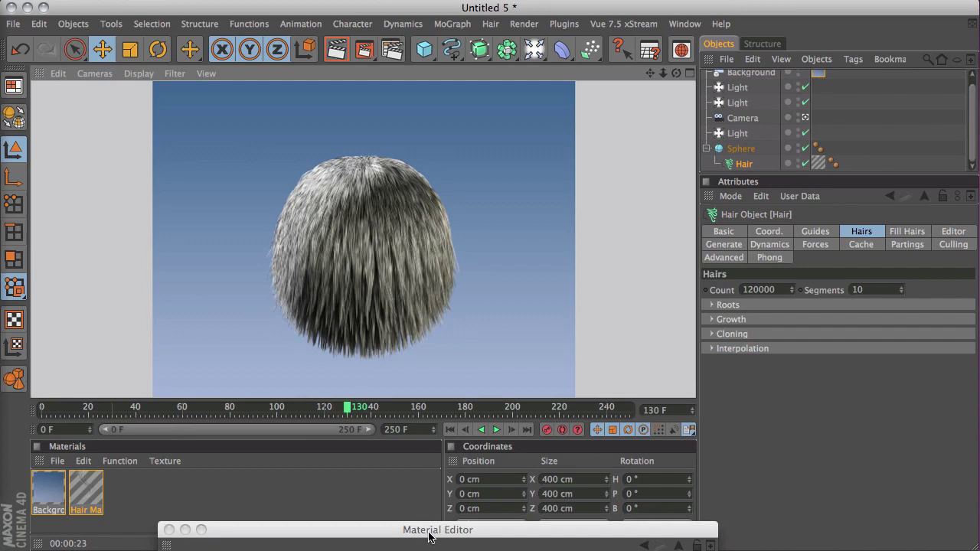
# Bring back the hair material's editor, set the Noise shader's space to Object, and move the editor aside.
pyautogui.moveTo(430, 534); pyautogui.dragTo(419, 63)
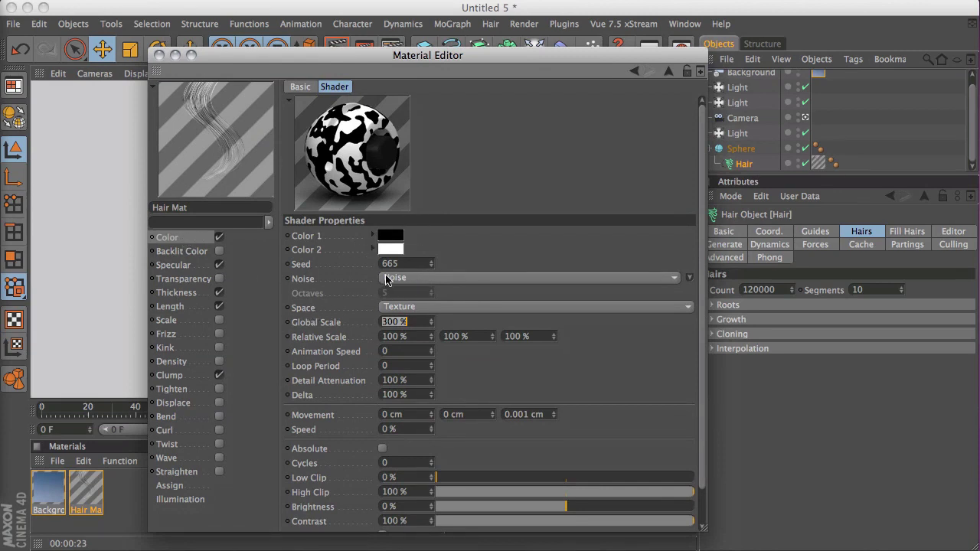
pyautogui.click(433, 310)
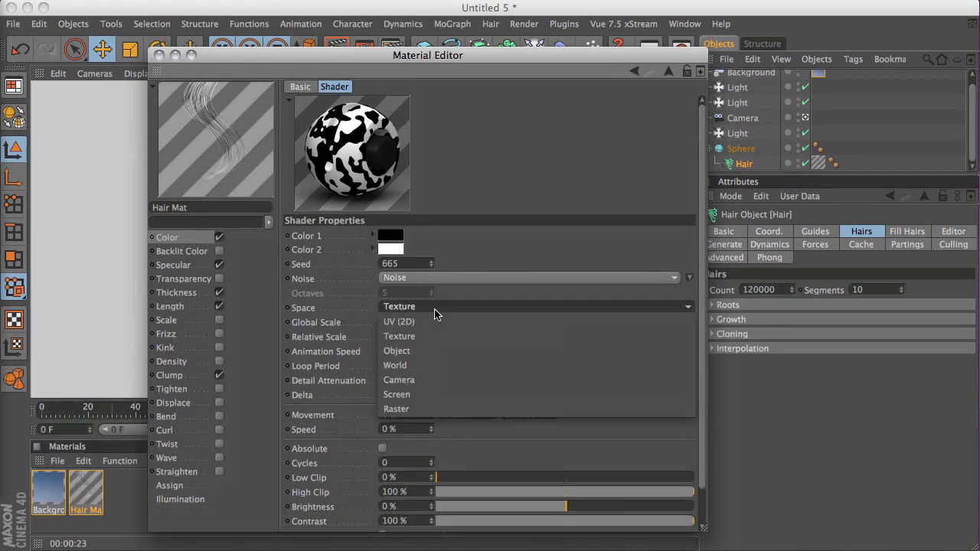
pyautogui.click(430, 354)
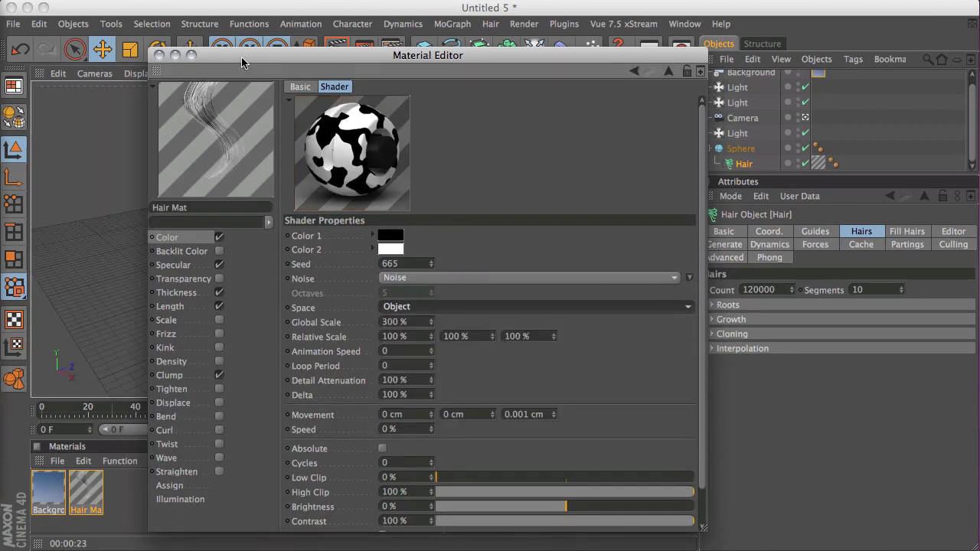
pyautogui.moveTo(245, 61); pyautogui.dragTo(921, 106)
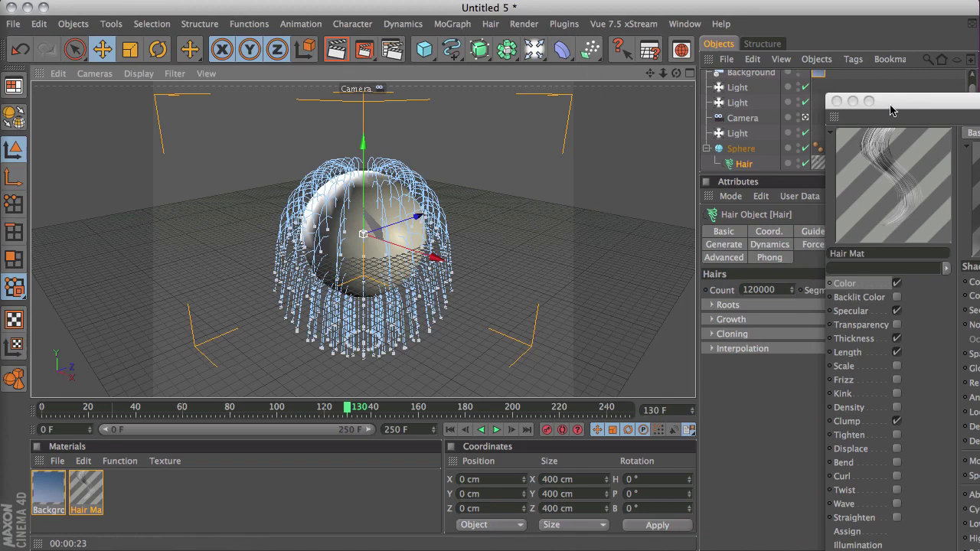
pyautogui.moveTo(890, 103); pyautogui.dragTo(979, 111)
# Disable the first and last lights in the object list, keeping only the middle one on, and render the view.
pyautogui.moveTo(836, 173); pyautogui.dragTo(836, 220)
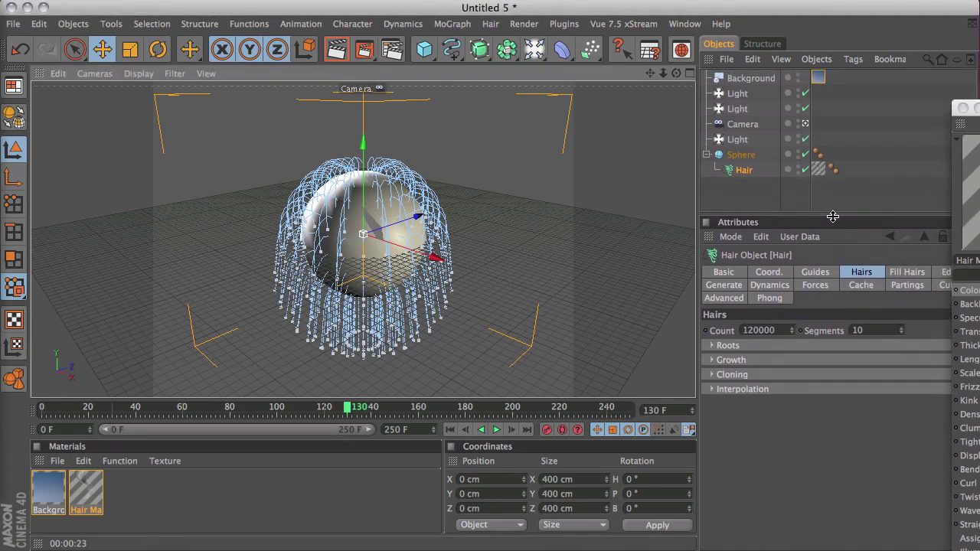
pyautogui.click(805, 109)
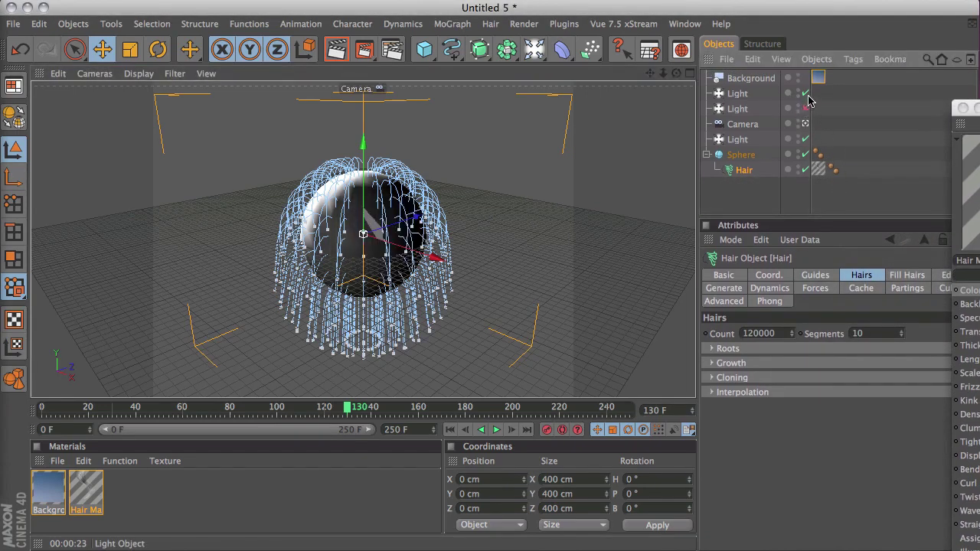
pyautogui.click(805, 93)
pyautogui.click(806, 93)
pyautogui.click(804, 93)
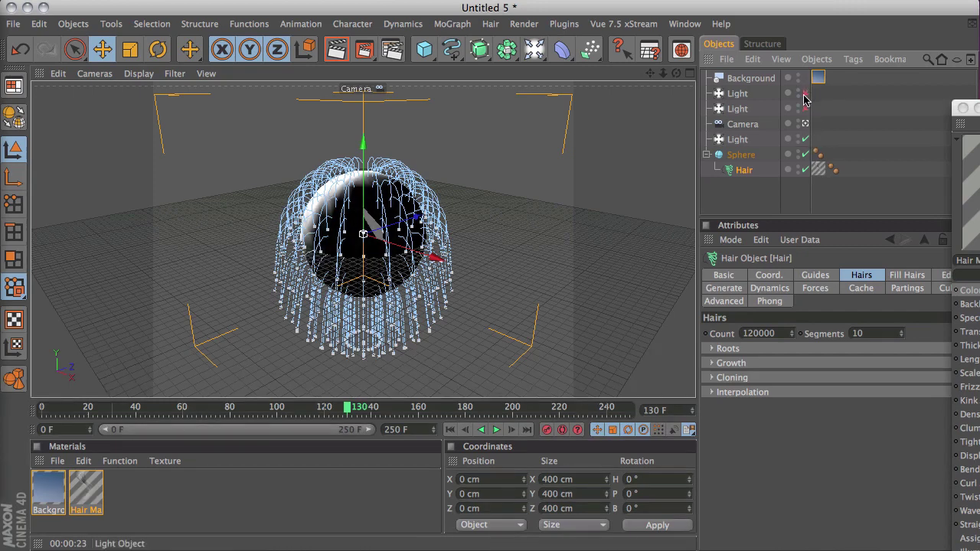
pyautogui.click(805, 108)
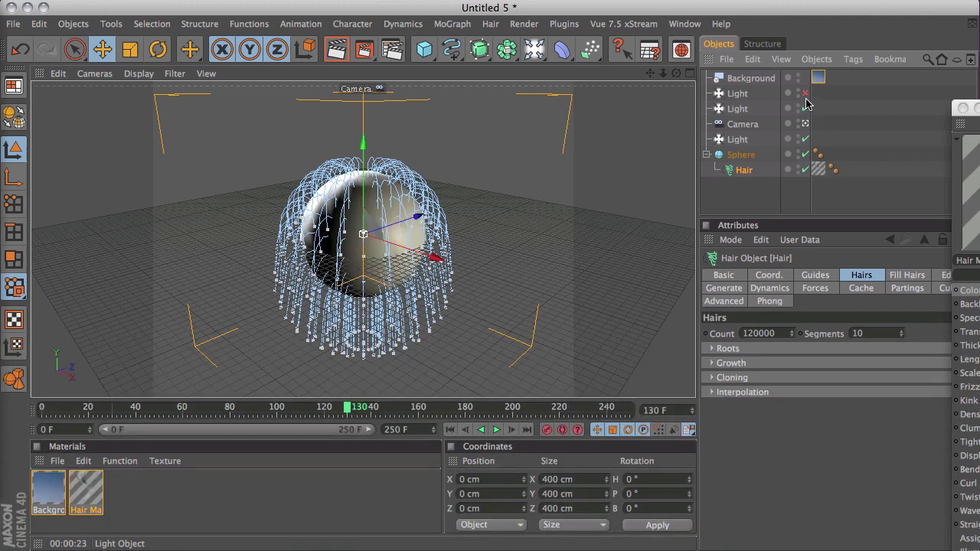
pyautogui.click(805, 139)
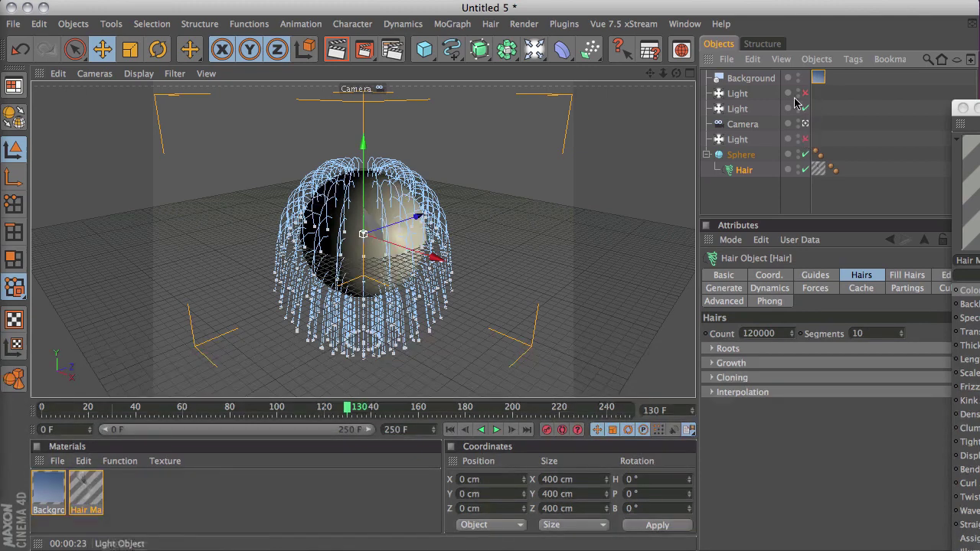
pyautogui.click(336, 52)
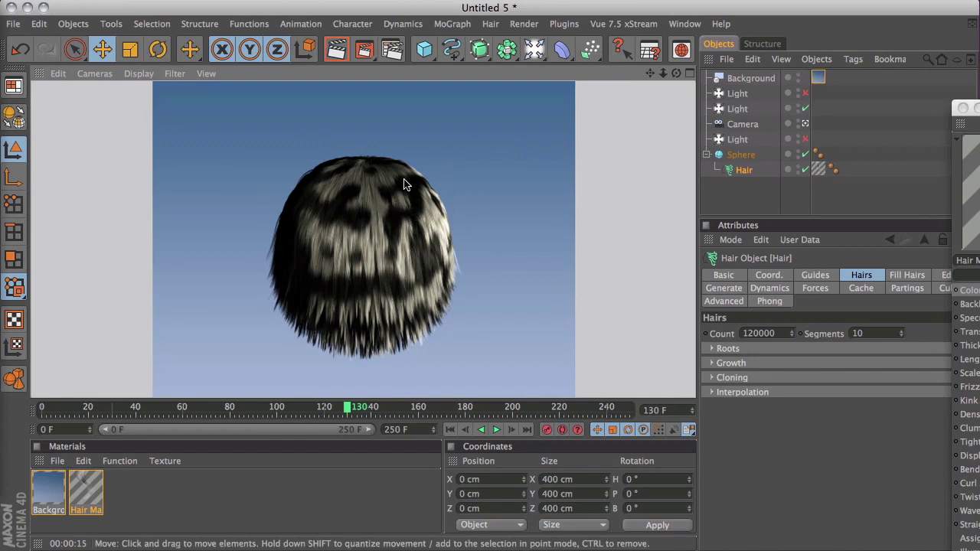
# Copy the Noise shader from the hair material's main Color texture and paste it into the Roots texture.
pyautogui.keyDown('alt'); pyautogui.moveTo(289, 213); pyautogui.dragTo(496, 178, button='right'); pyautogui.keyUp('alt')
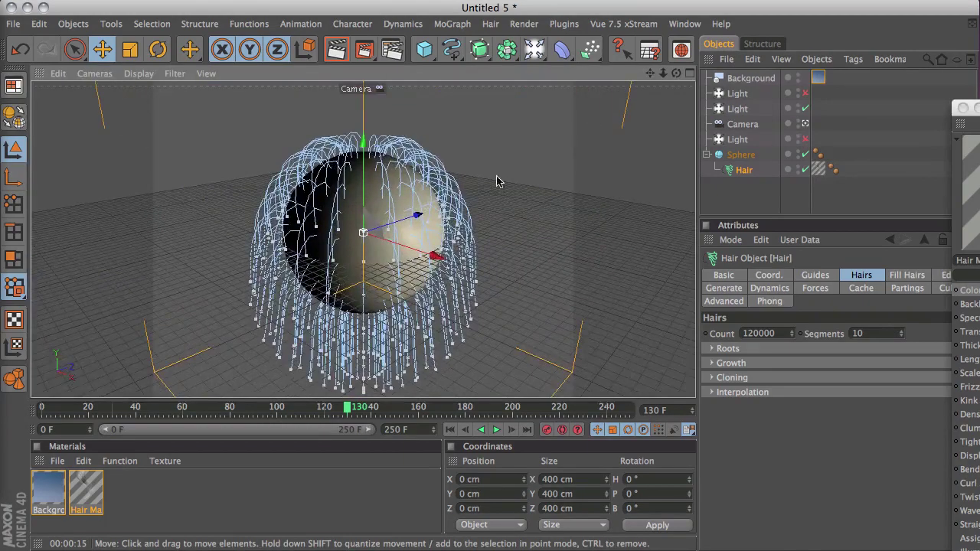
pyautogui.moveTo(419, 190)
pyautogui.keyDown('alt'); pyautogui.mouseDown(button='middle')
pyautogui.moveTo(436, 167)
pyautogui.moveTo(428, 176)
pyautogui.mouseUp(button='middle'); pyautogui.keyUp('alt')
pyautogui.moveTo(979, 110); pyautogui.dragTo(281, 42)
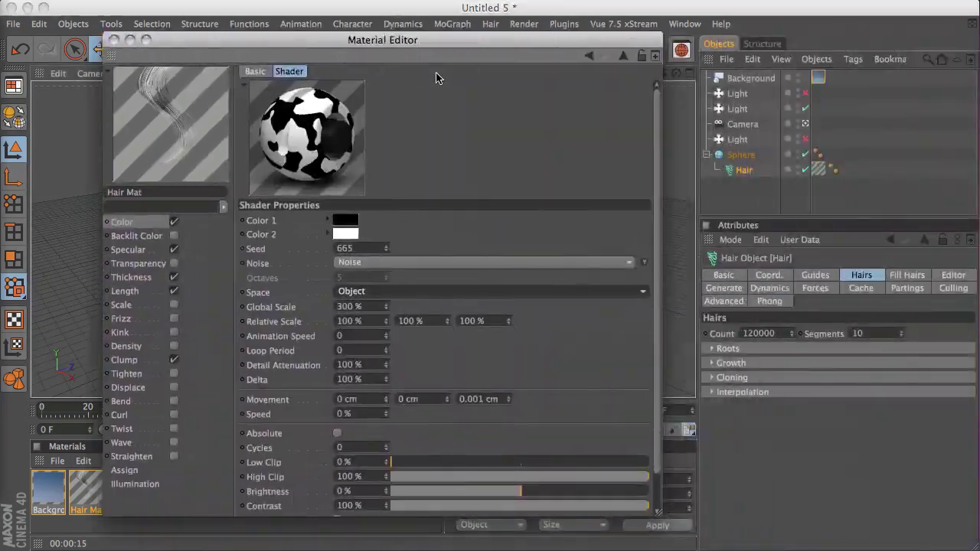
pyautogui.click(147, 226)
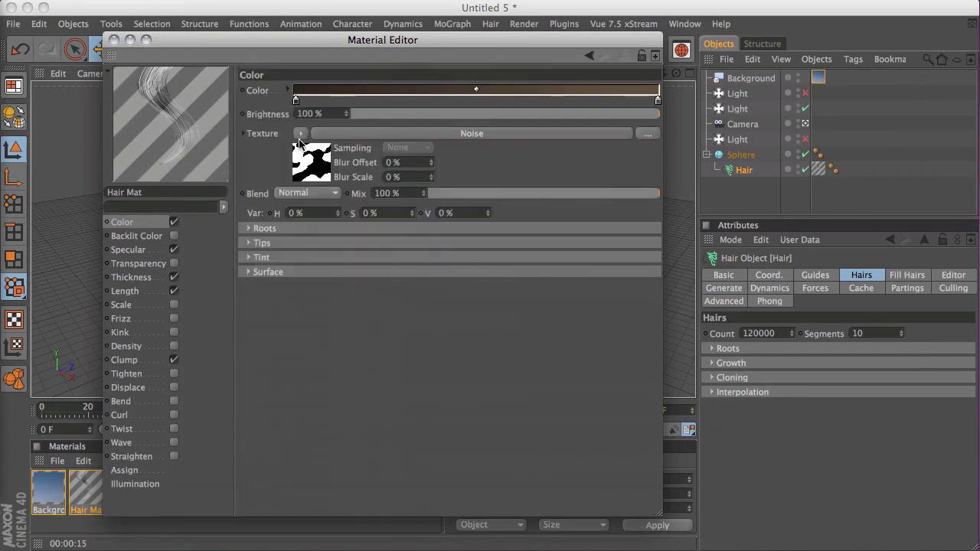
pyautogui.click(301, 136)
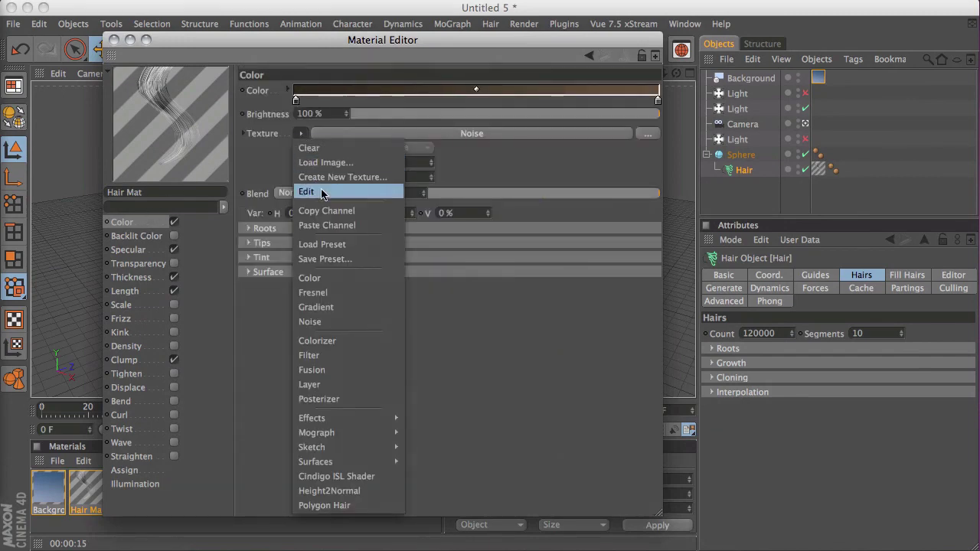
pyautogui.click(326, 211)
pyautogui.click(249, 229)
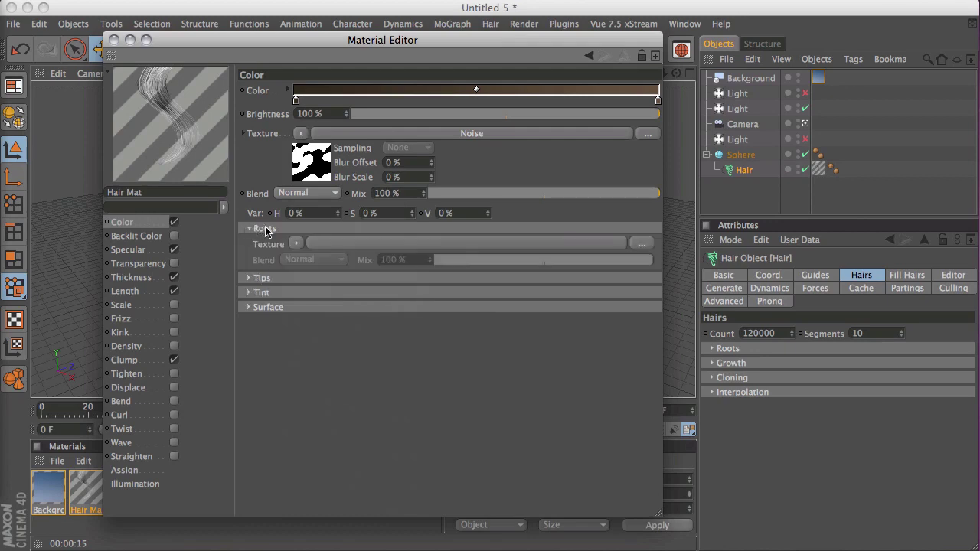
pyautogui.click(297, 245)
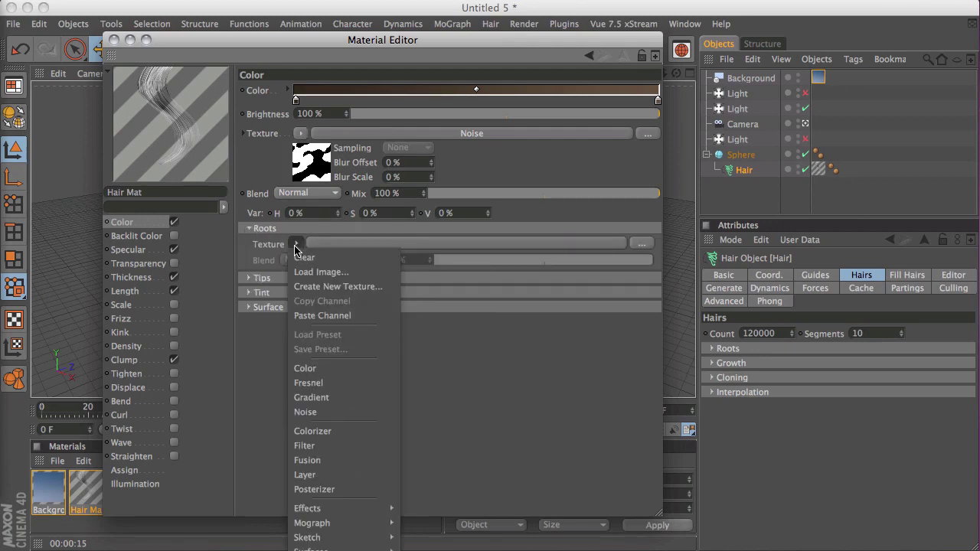
pyautogui.click(322, 315)
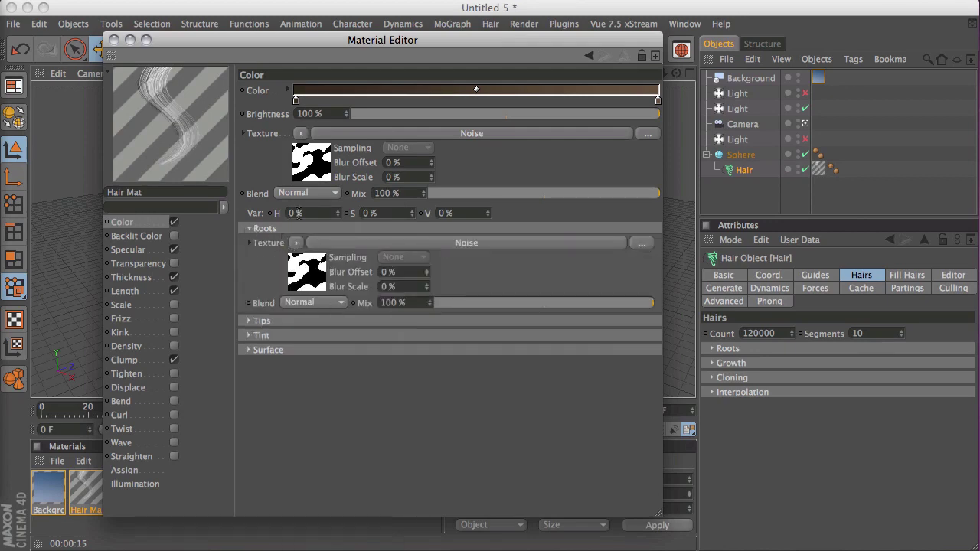
# Clear the hair material's main Color texture, move the editor out of the way, and render the view.
pyautogui.click(300, 133)
pyautogui.click(310, 149)
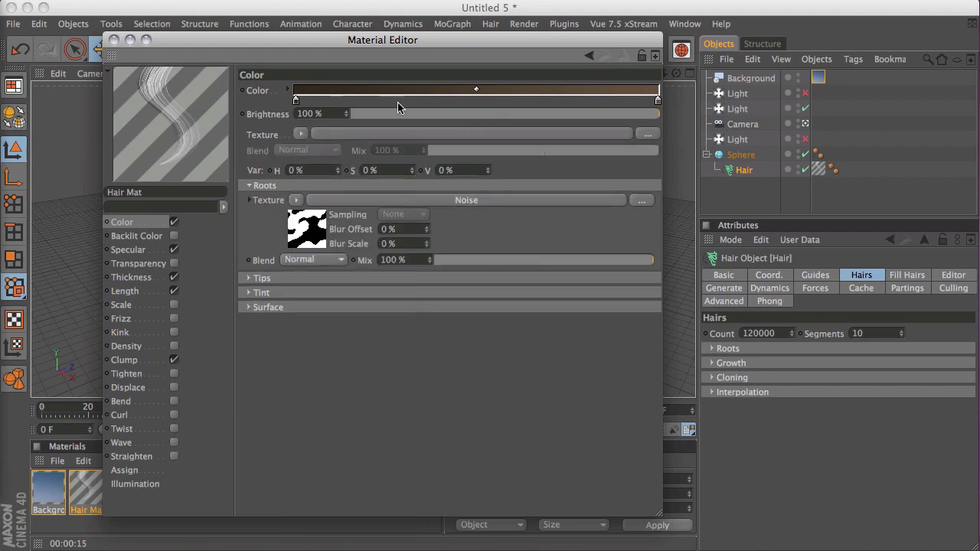
pyautogui.moveTo(216, 40); pyautogui.dragTo(298, 550)
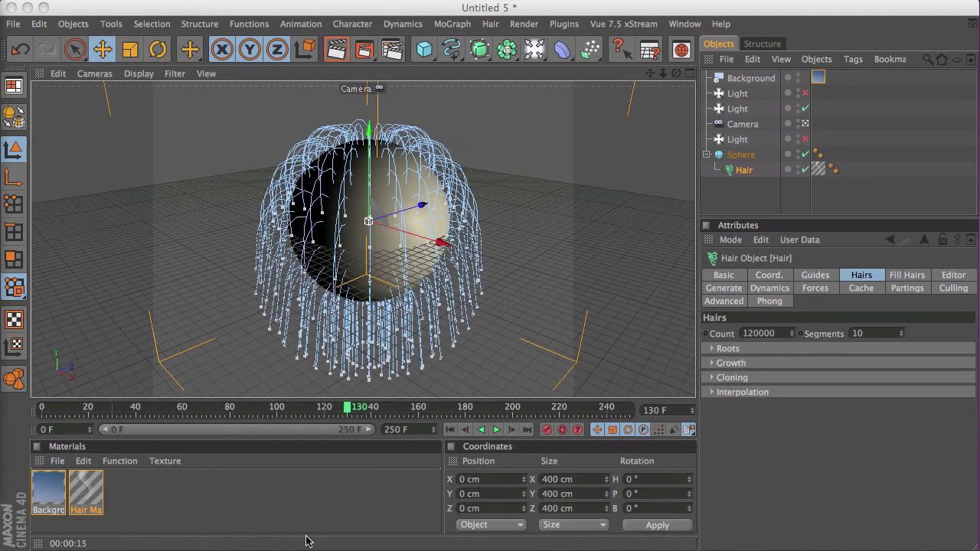
pyautogui.click(344, 55)
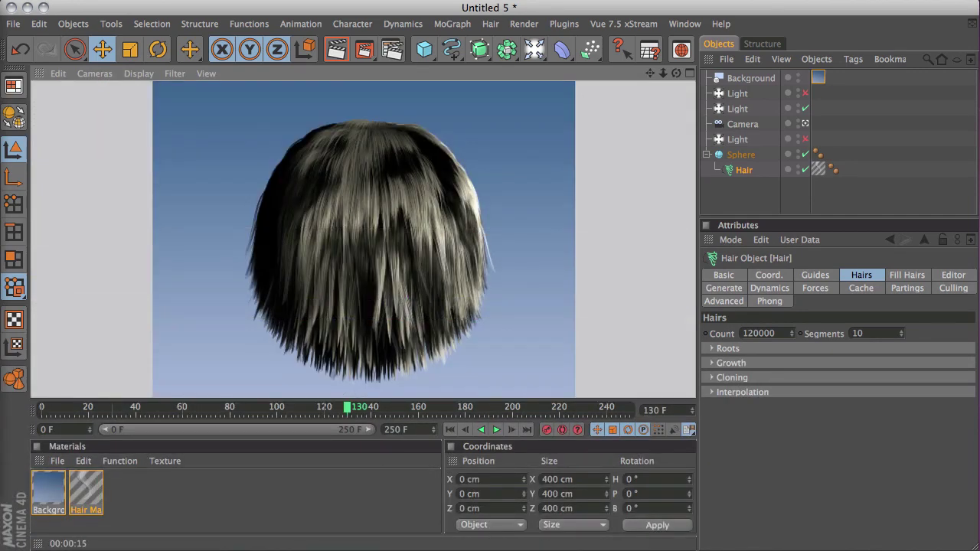
# Reopen the hair material's editor, load text.tif as the Color channel's Roots texture, and move the editor off the viewport.
pyautogui.doubleClick(818, 169)
pyautogui.moveTo(822, 190); pyautogui.dragTo(588, 84)
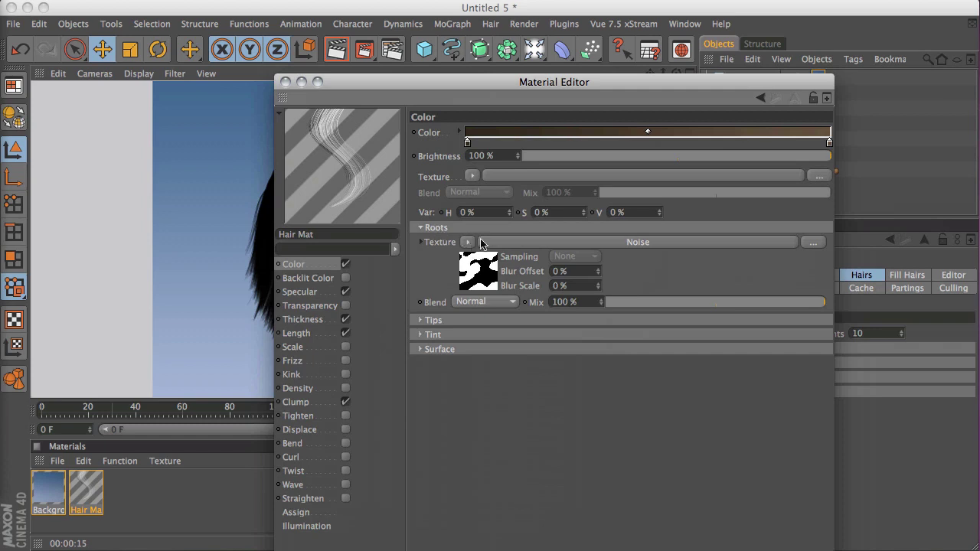
pyautogui.moveTo(487, 83); pyautogui.dragTo(979, 116)
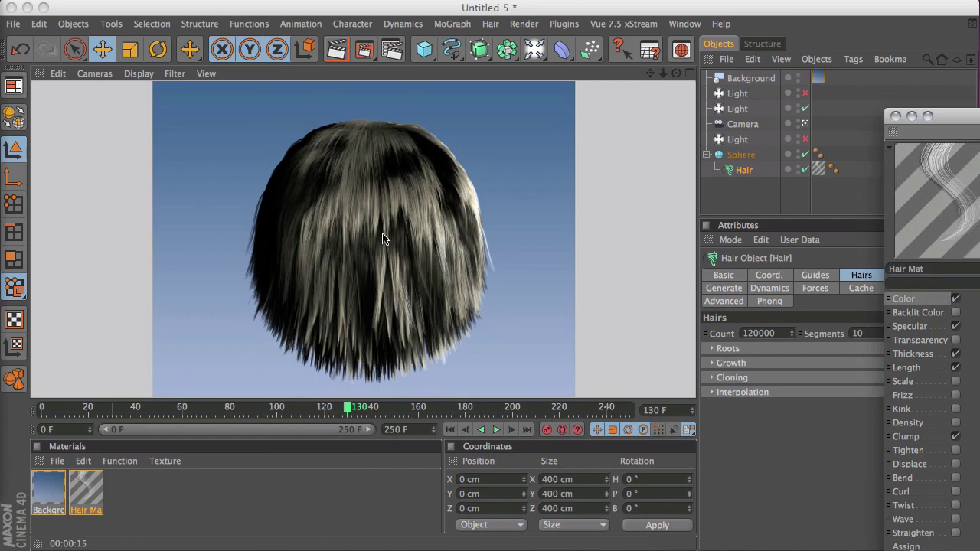
pyautogui.moveTo(941, 116); pyautogui.dragTo(350, 108)
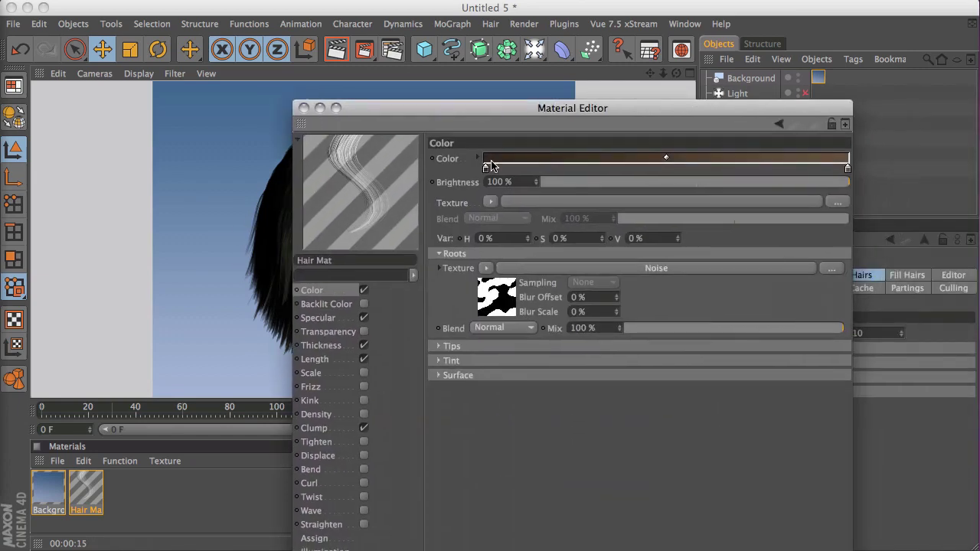
pyautogui.click(485, 269)
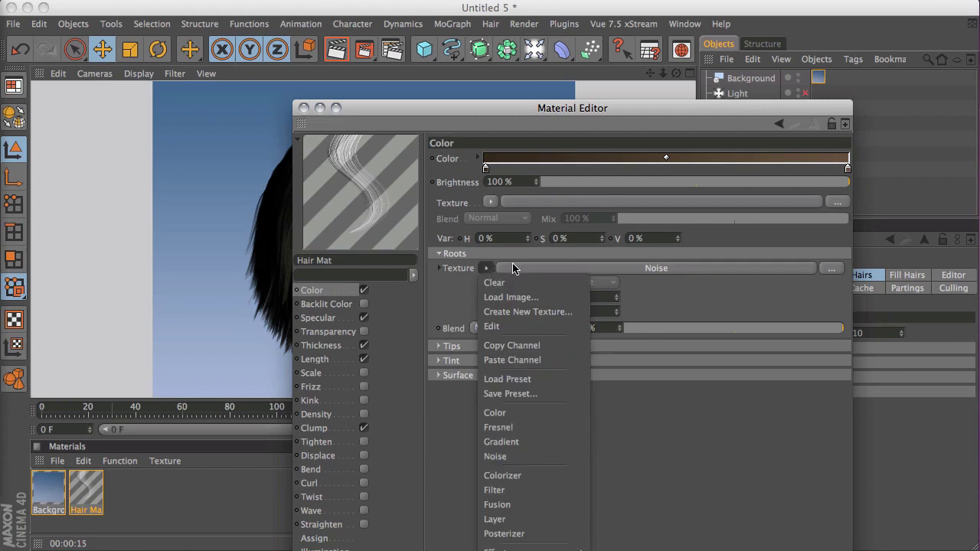
pyautogui.click(515, 297)
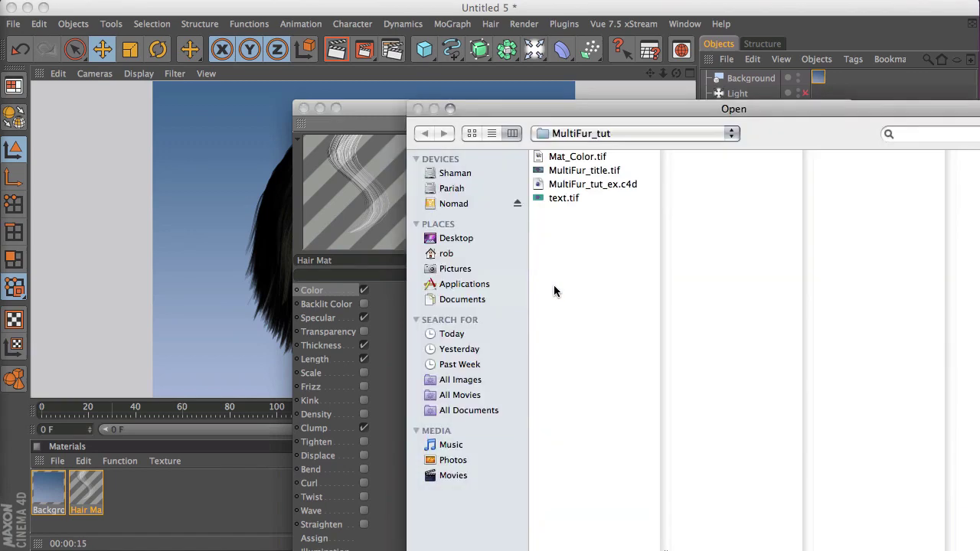
pyautogui.click(566, 199)
pyautogui.moveTo(665, 108); pyautogui.dragTo(337, 98)
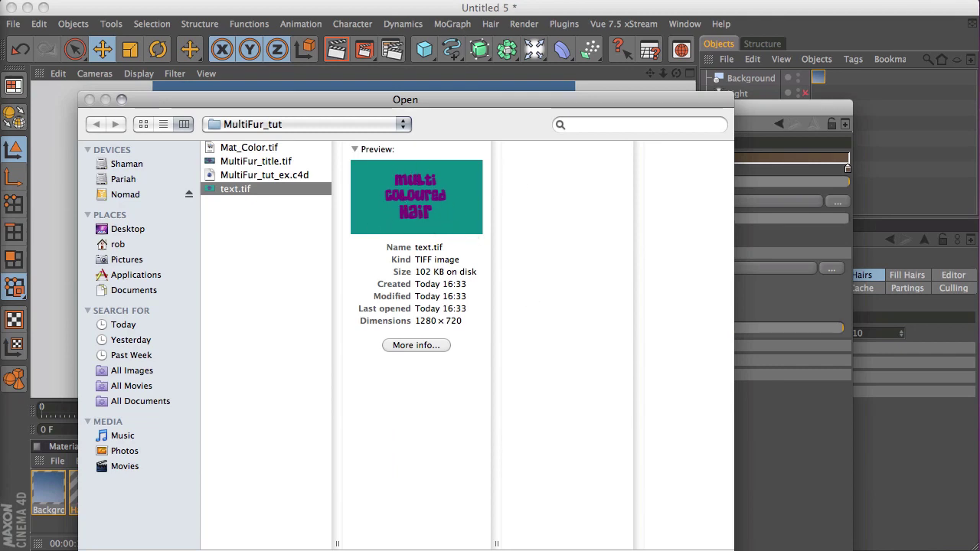
pyautogui.press('Return')
pyautogui.click(792, 294)
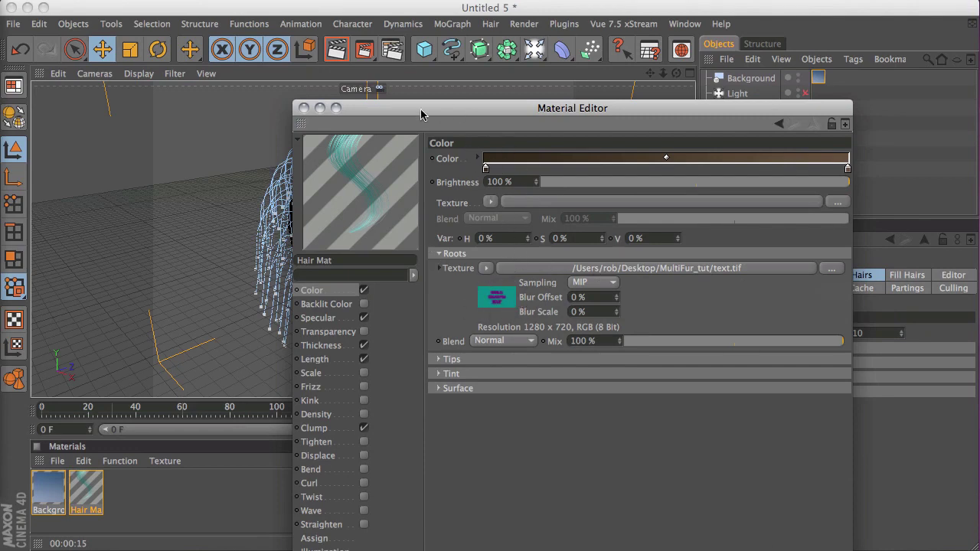
pyautogui.moveTo(424, 111); pyautogui.dragTo(979, 550)
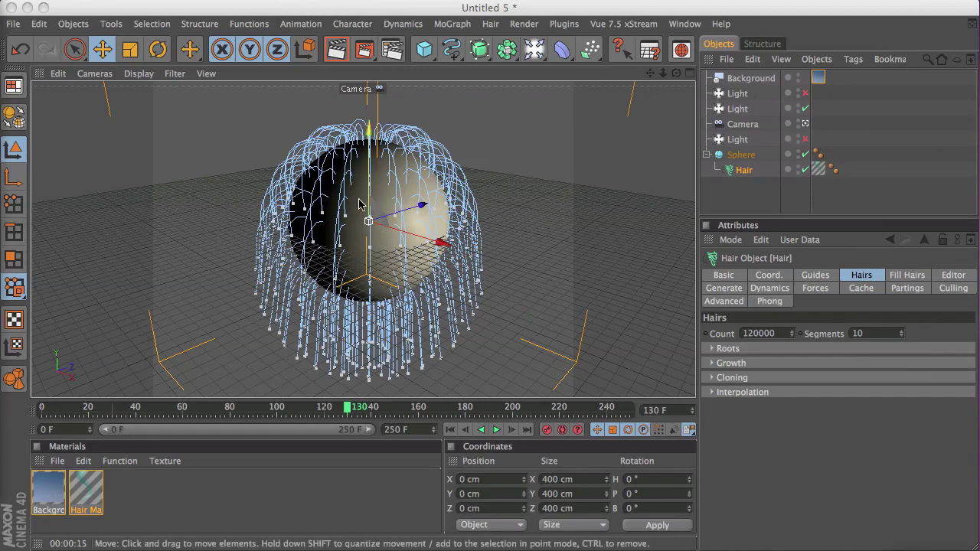
pyautogui.click(415, 75)
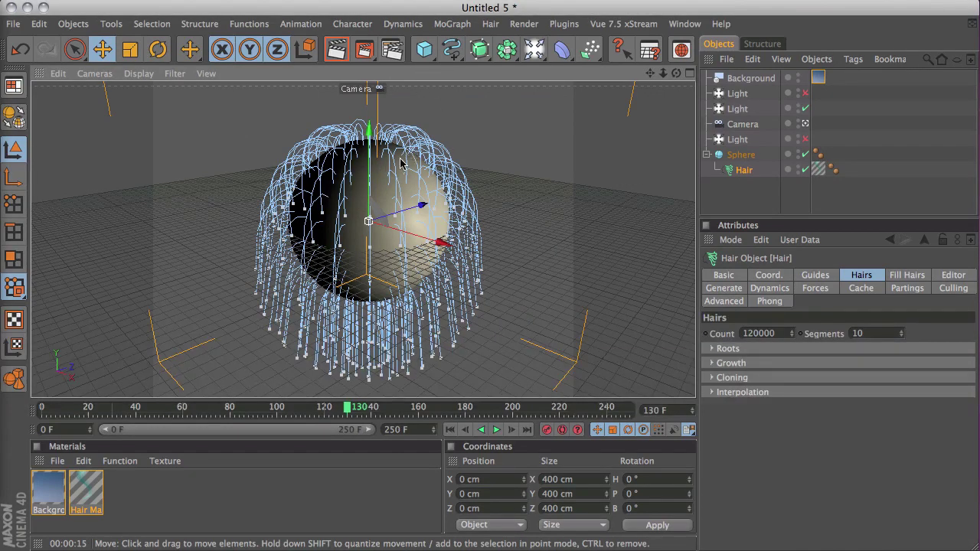
# Render the view, and replace the image in the hair material's Color Roots texture with a Noise shader.
pyautogui.click(336, 49)
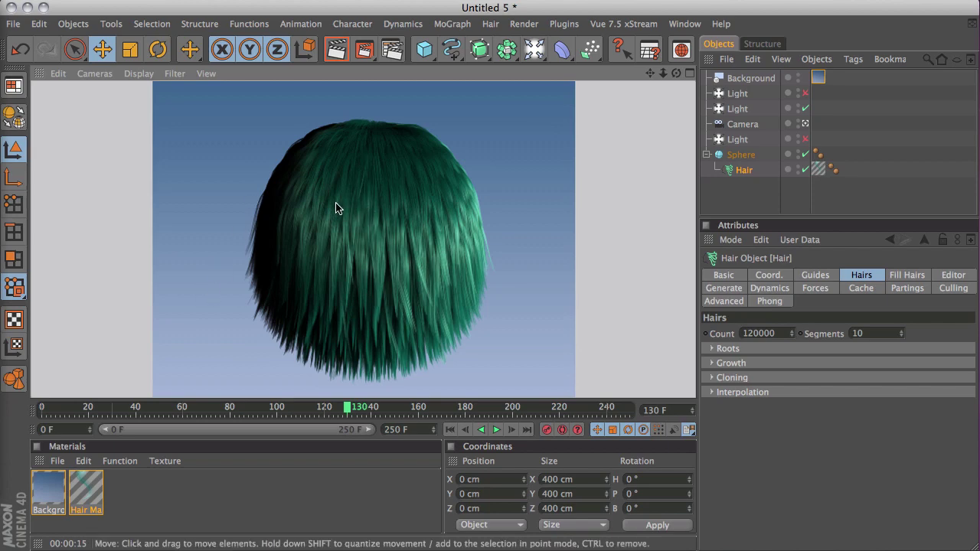
pyautogui.moveTo(979, 550); pyautogui.dragTo(378, 50)
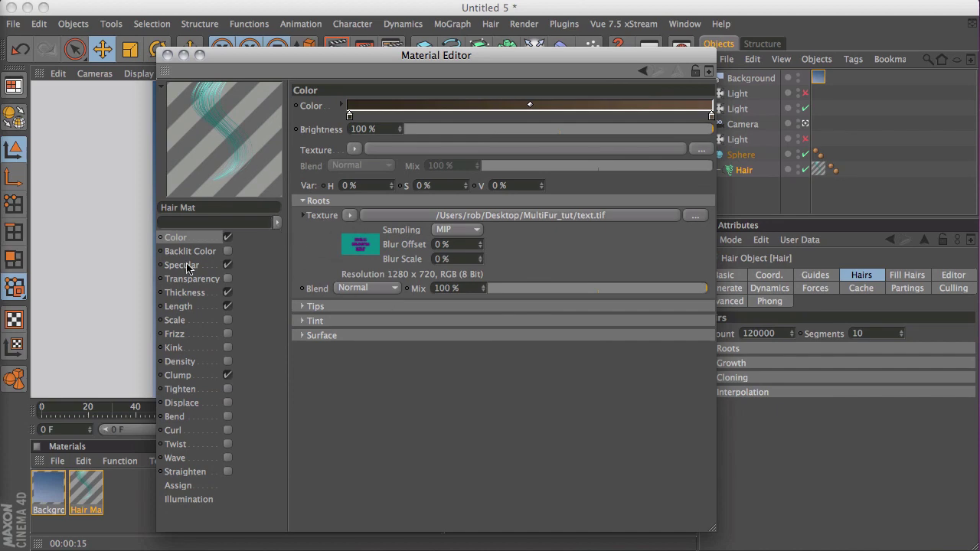
pyautogui.click(350, 216)
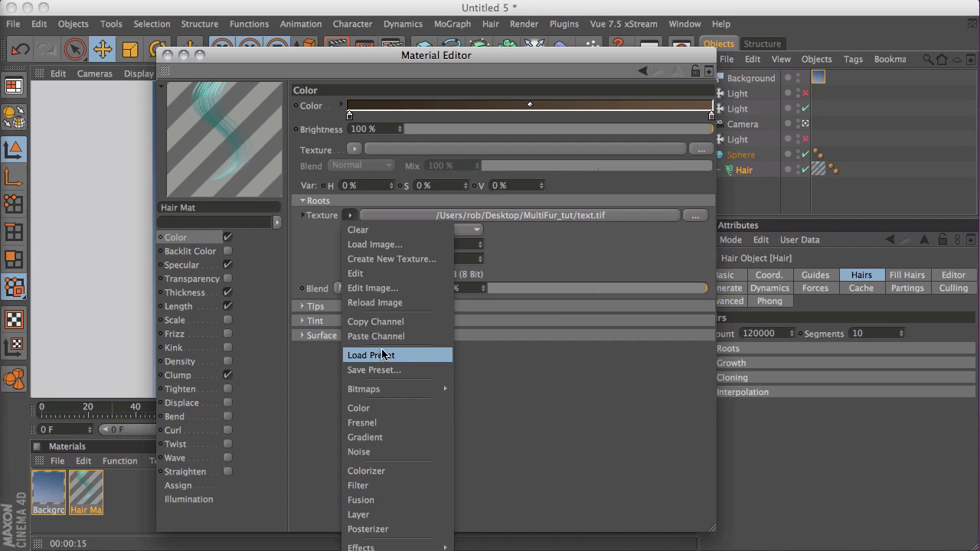
pyautogui.click(366, 452)
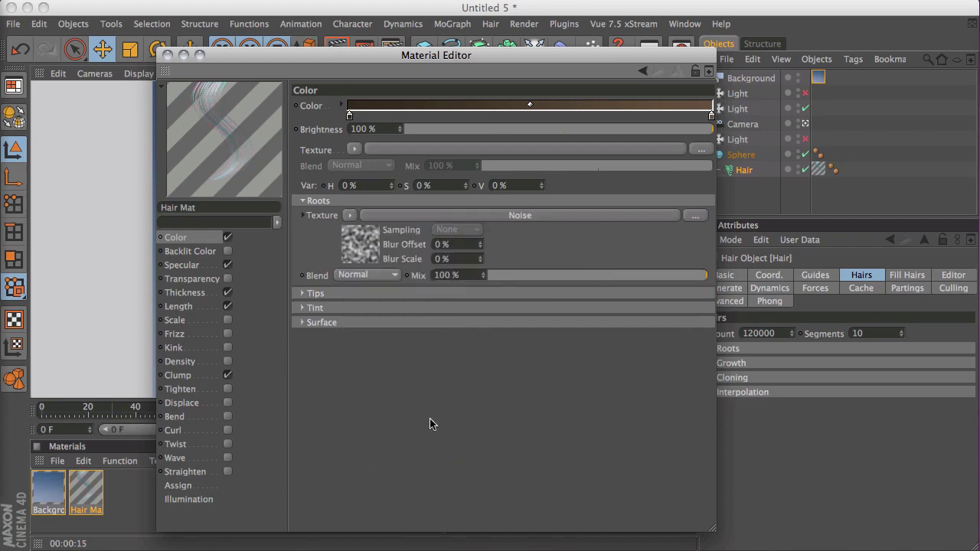
# Set the Roots Noise shader's contrast to 100%, low clip to 8% and global scale to 500%.
pyautogui.click(526, 216)
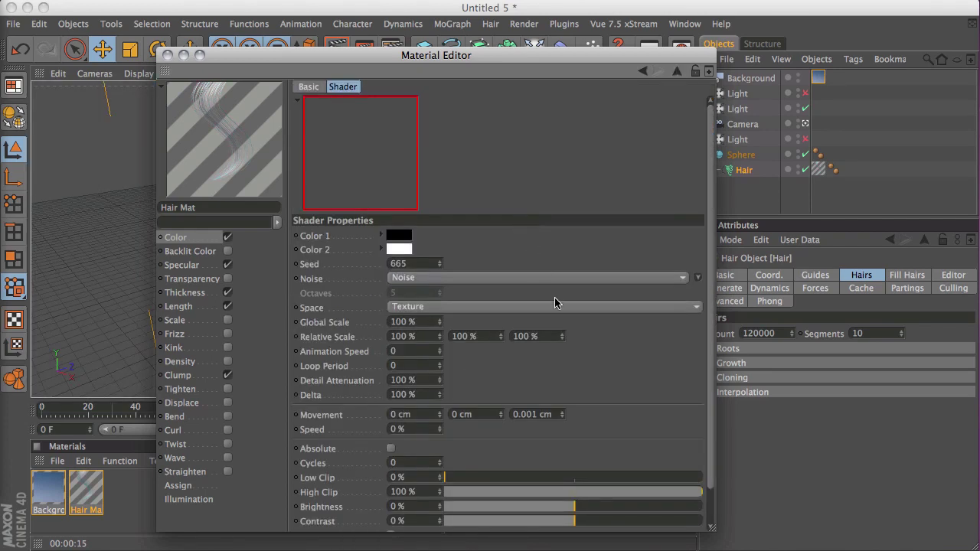
pyautogui.scroll(-2, 707, 421)
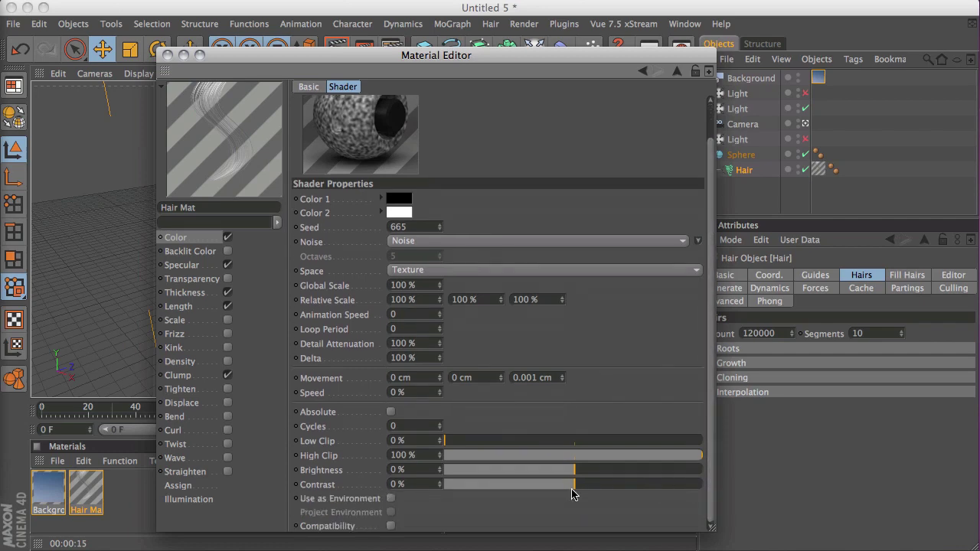
pyautogui.moveTo(574, 487); pyautogui.dragTo(720, 495)
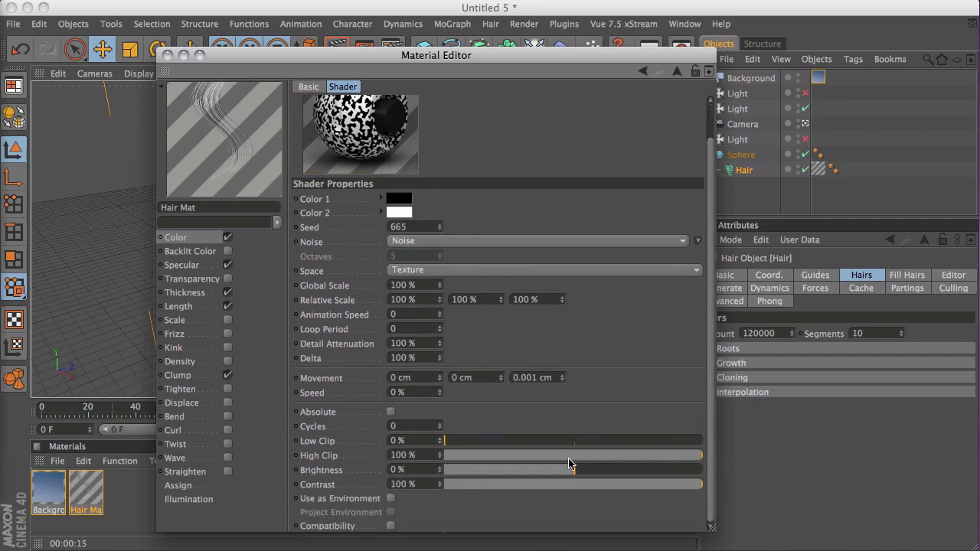
pyautogui.moveTo(450, 441); pyautogui.dragTo(465, 440)
pyautogui.click(419, 286)
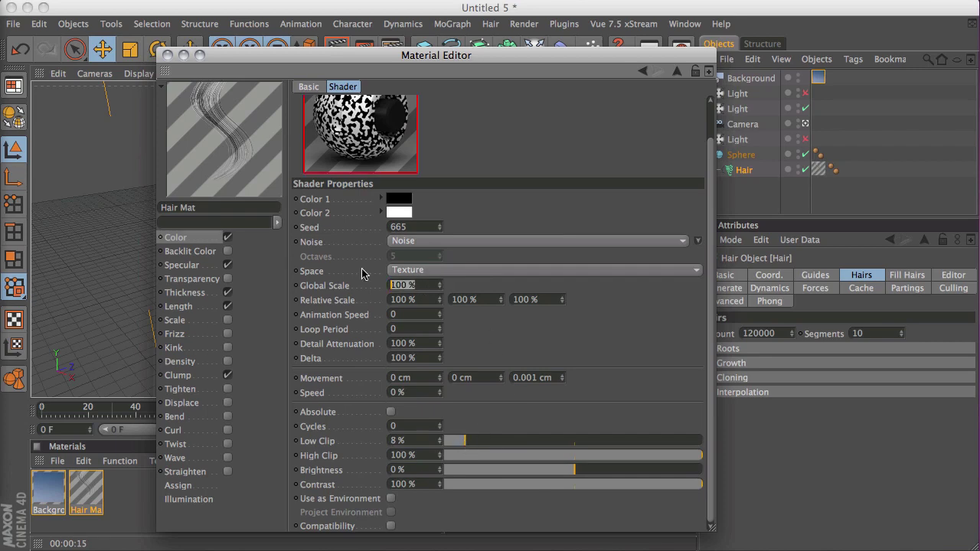
pyautogui.write('500')
pyautogui.press('Return')
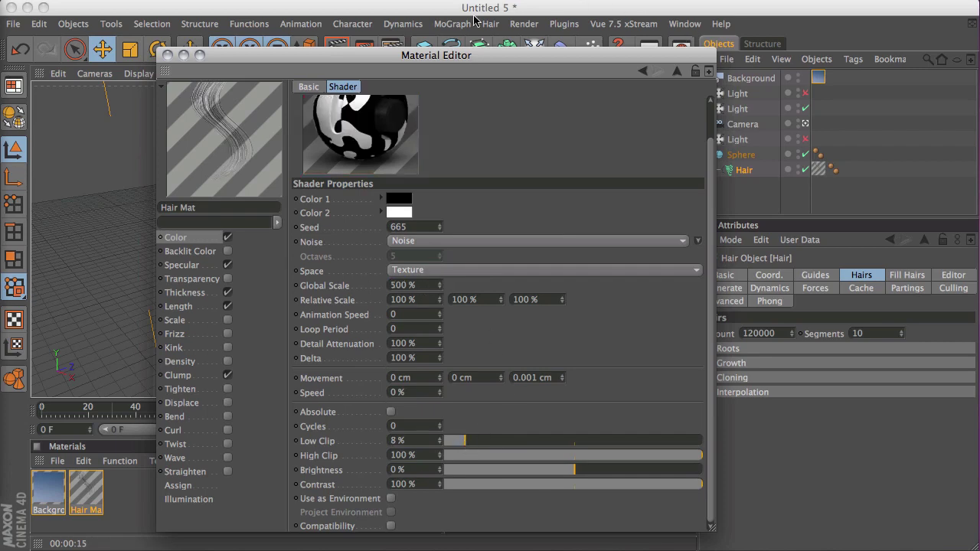
# Set the Roots Noise shader's space to Object, close the material editor, and render the view.
pyautogui.moveTo(450, 60); pyautogui.dragTo(458, 60)
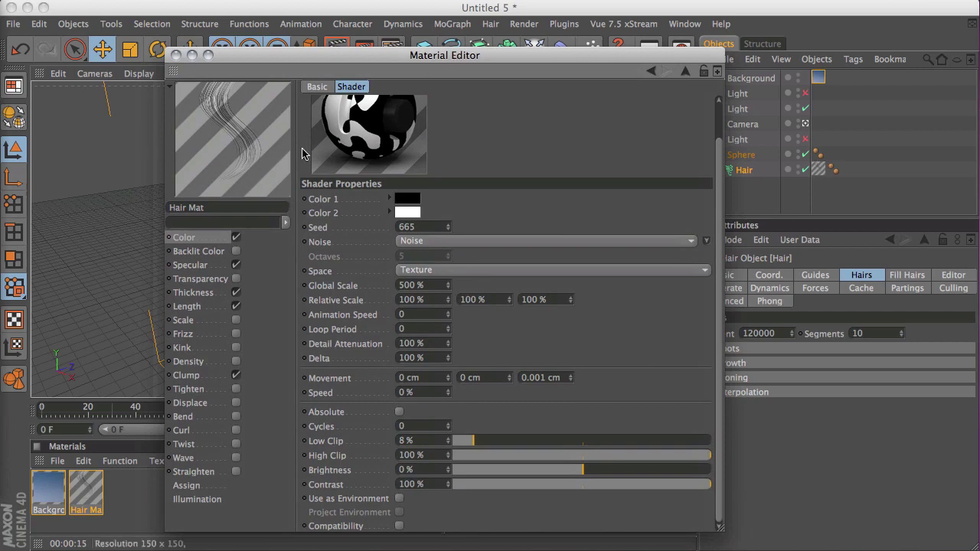
pyautogui.click(215, 237)
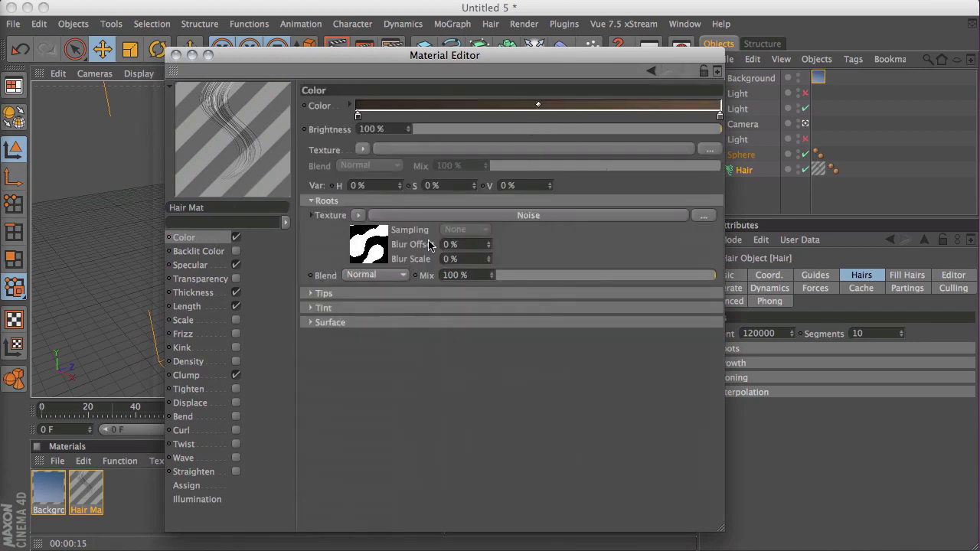
pyautogui.click(528, 216)
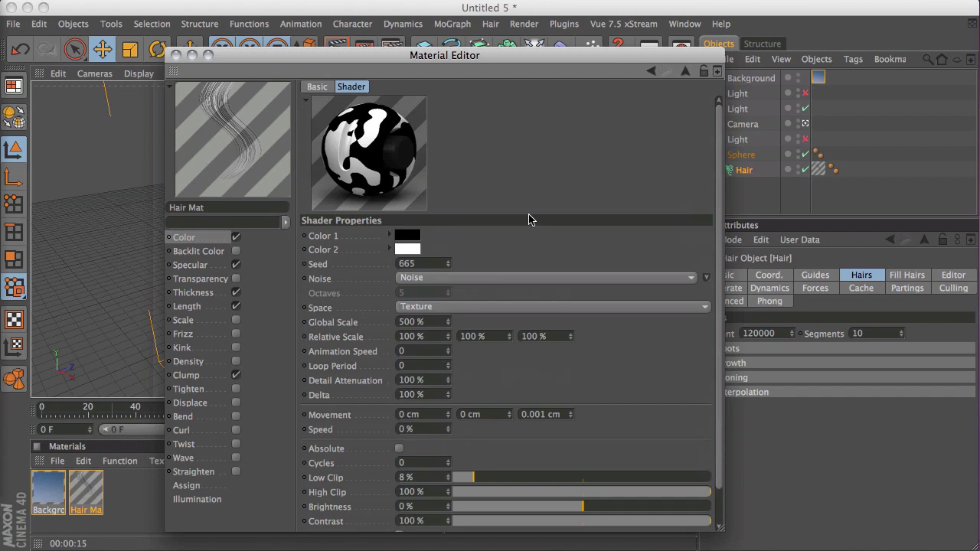
pyautogui.click(450, 307)
pyautogui.click(453, 356)
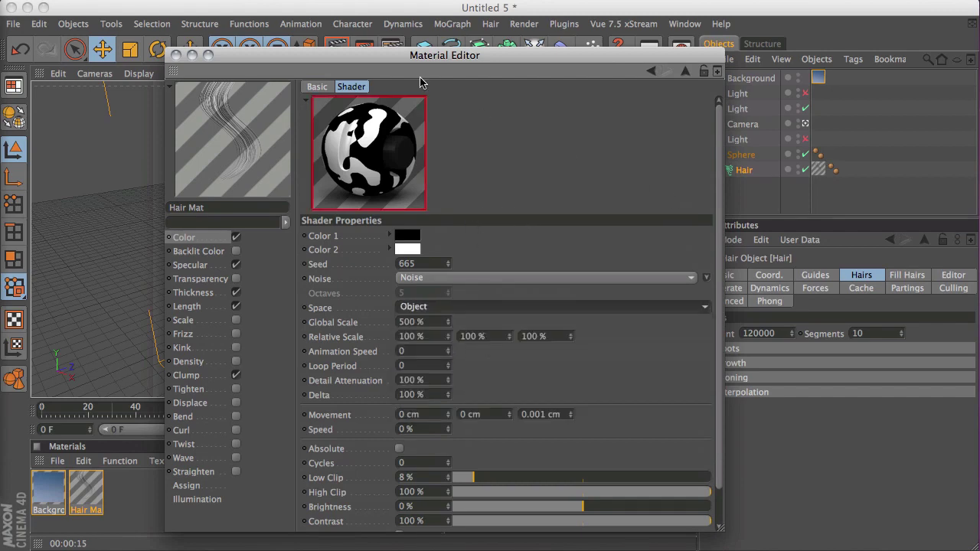
pyautogui.click(176, 55)
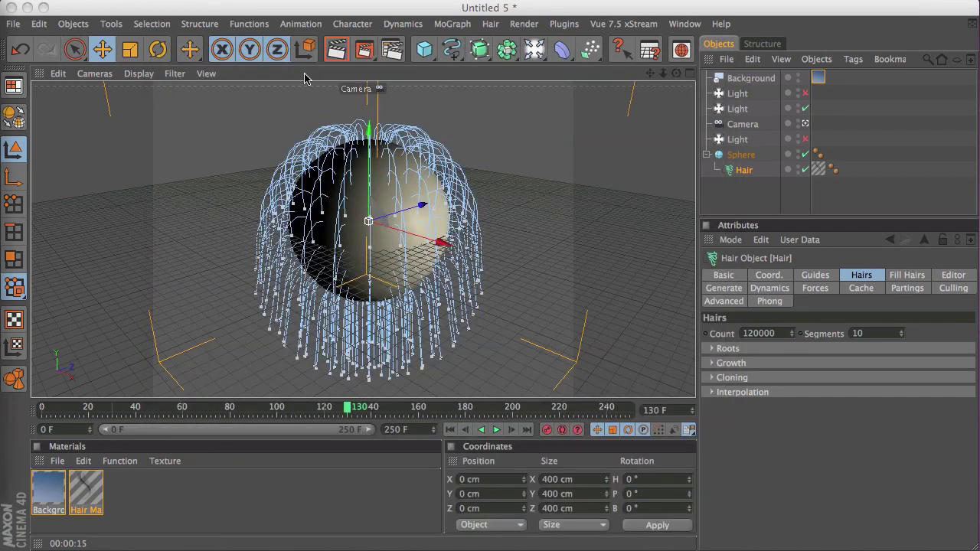
pyautogui.click(354, 51)
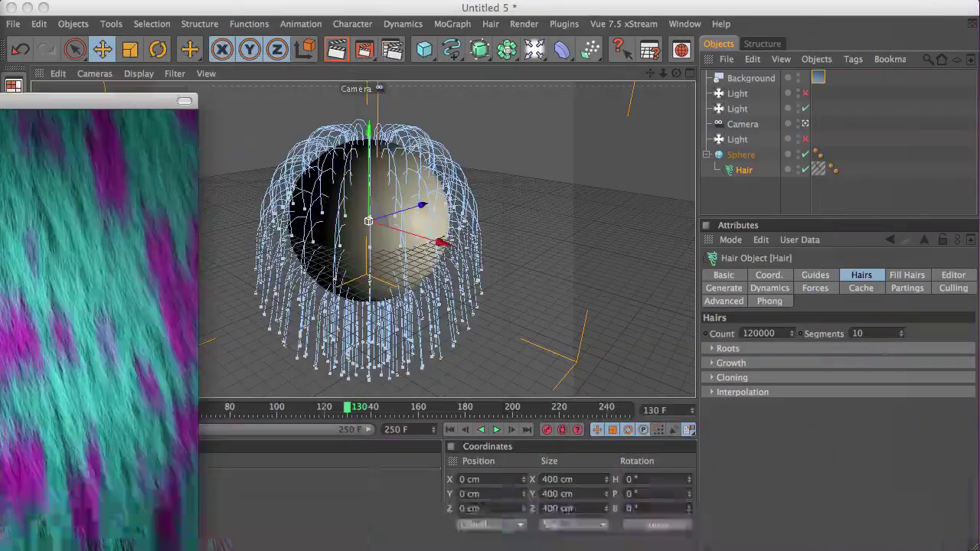
pyautogui.hotkey('ctrl', 'r')
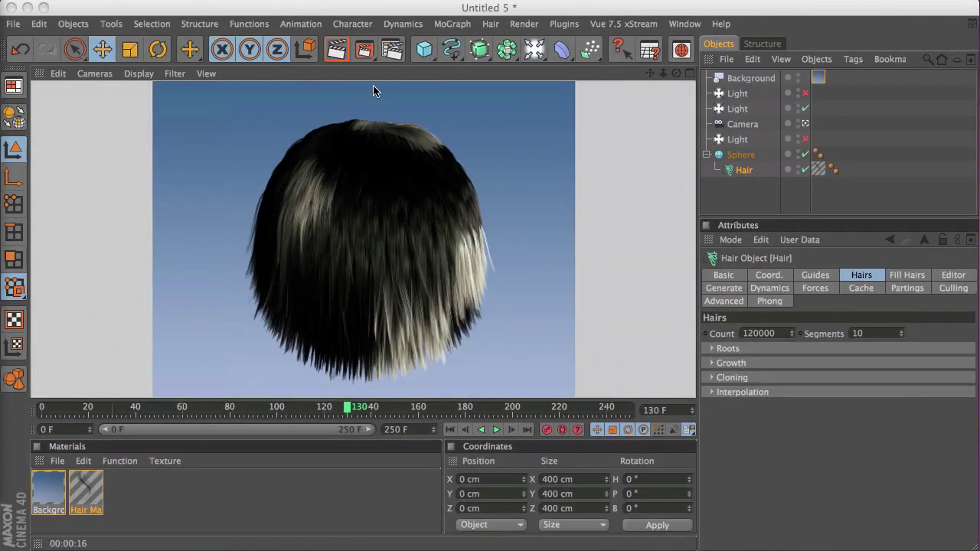
# Turn the first and last lights in the object list back on, and set the Hair Render AA quality to Best.
pyautogui.click(804, 93)
pyautogui.click(804, 138)
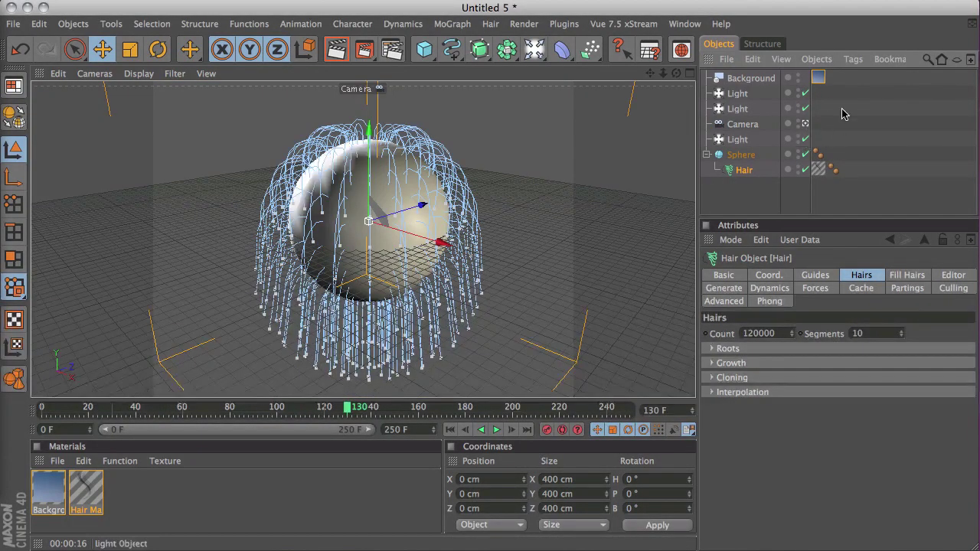
pyautogui.click(392, 50)
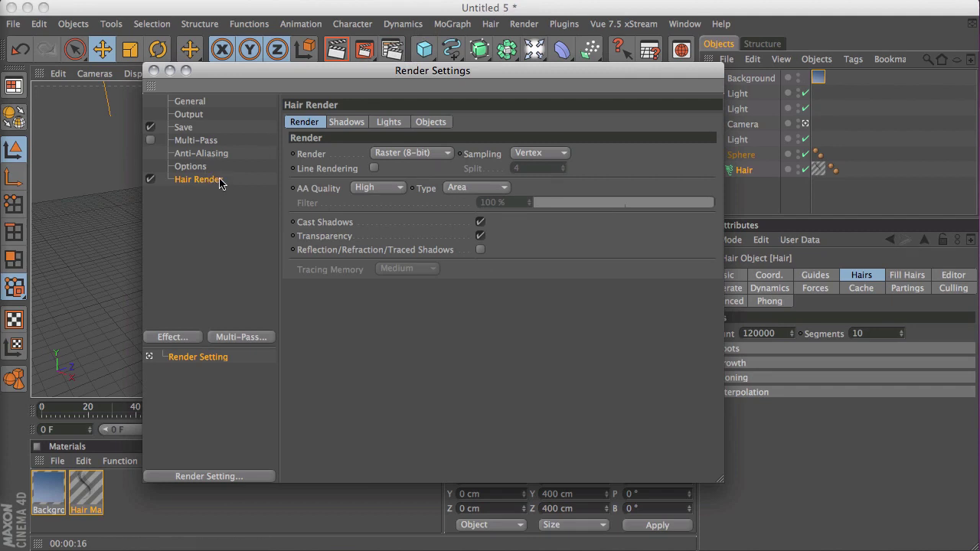
pyautogui.click(392, 189)
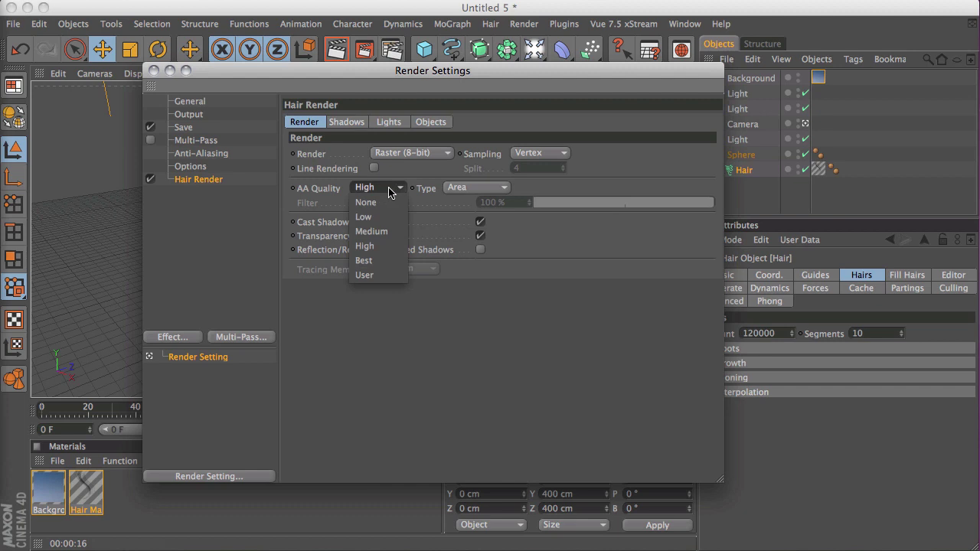
pyautogui.click(387, 262)
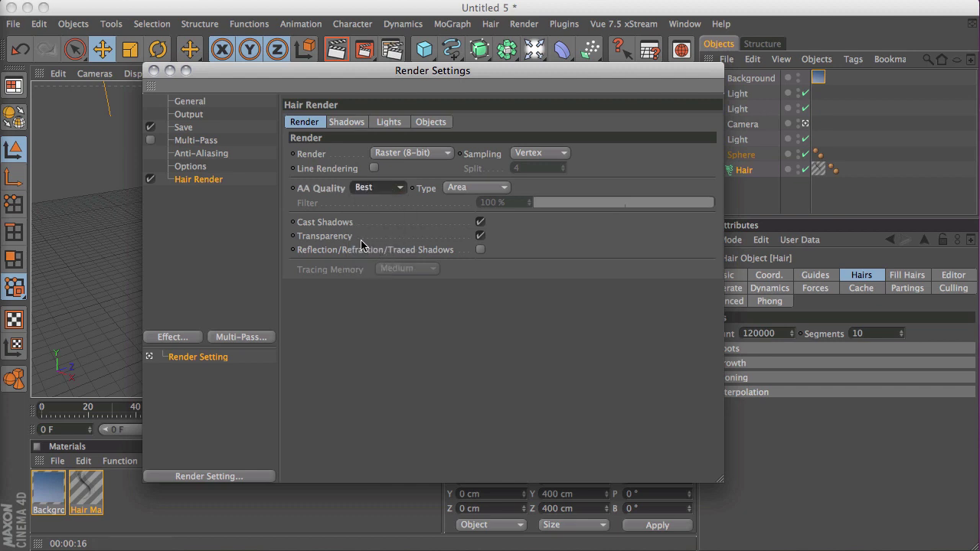
pyautogui.click(219, 155)
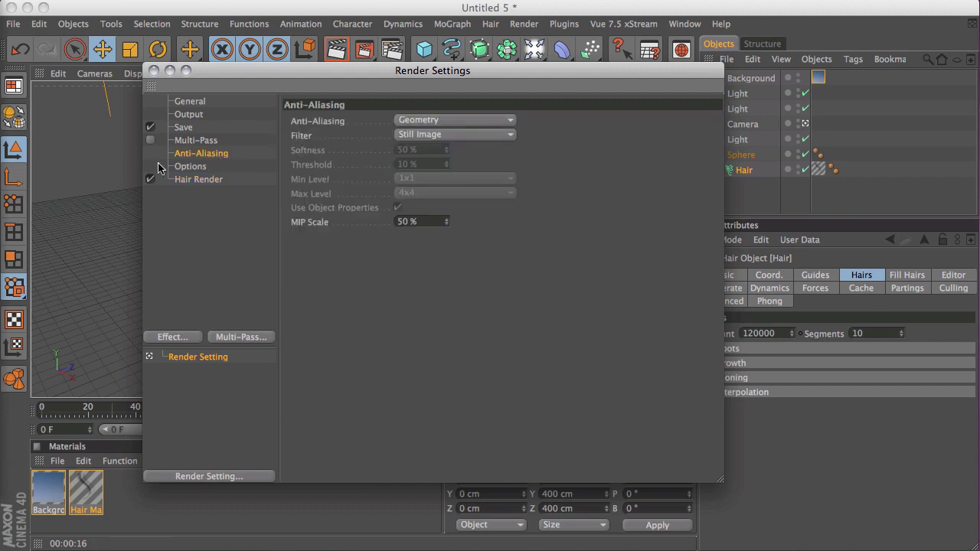
pyautogui.click(154, 70)
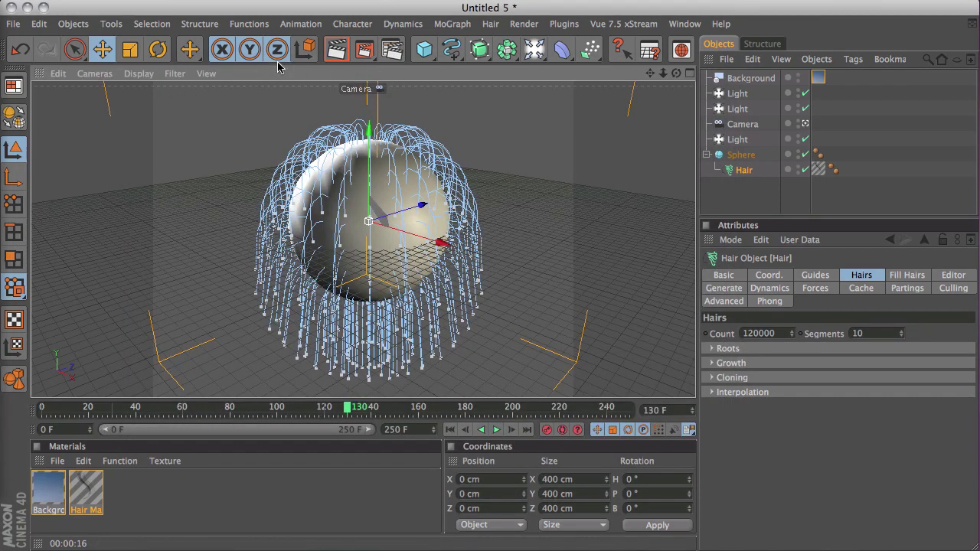
# Set the hair material's Thickness to 0.1 cm at the root and 0.03 cm at the tip.
pyautogui.doubleClick(82, 492)
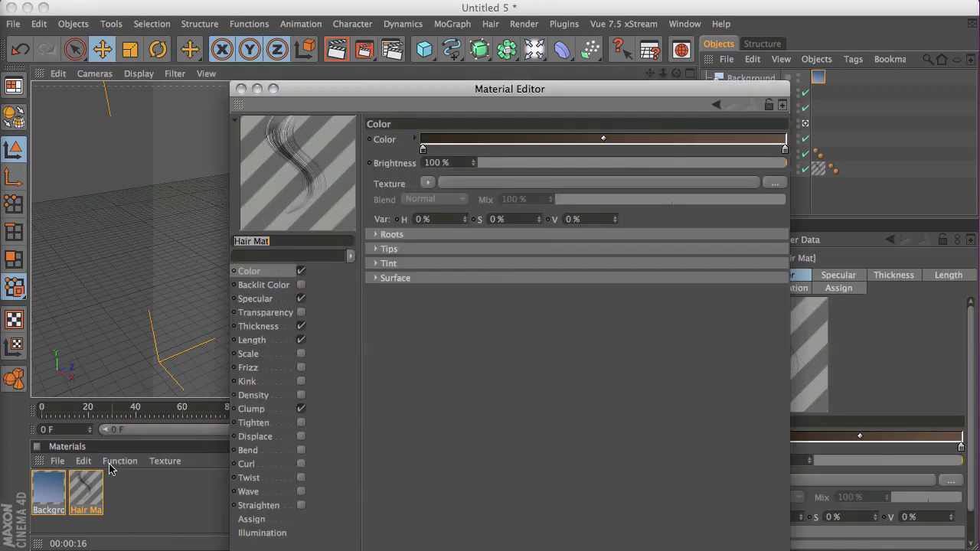
pyautogui.click(278, 329)
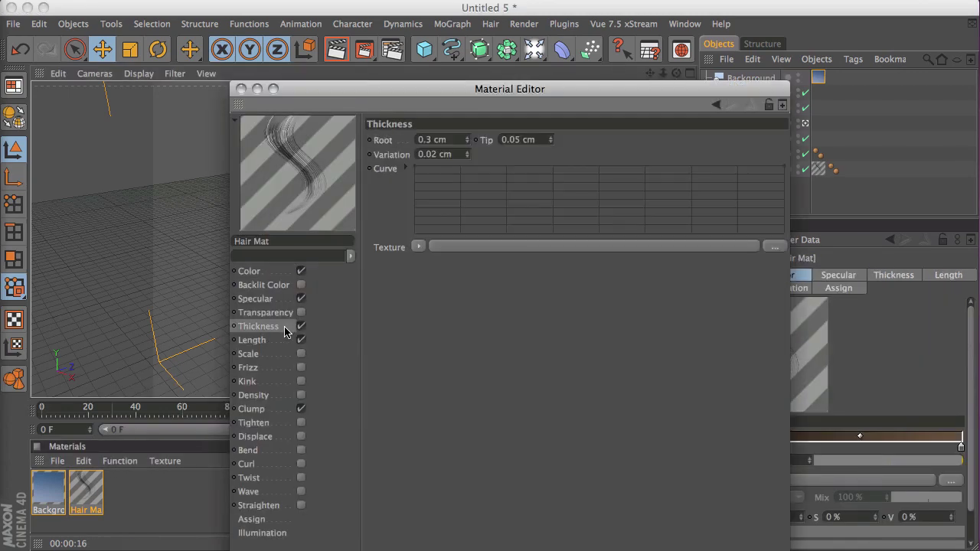
pyautogui.click(451, 141)
pyautogui.press('BackSpace')
pyautogui.write('.1')
pyautogui.press('Tab')
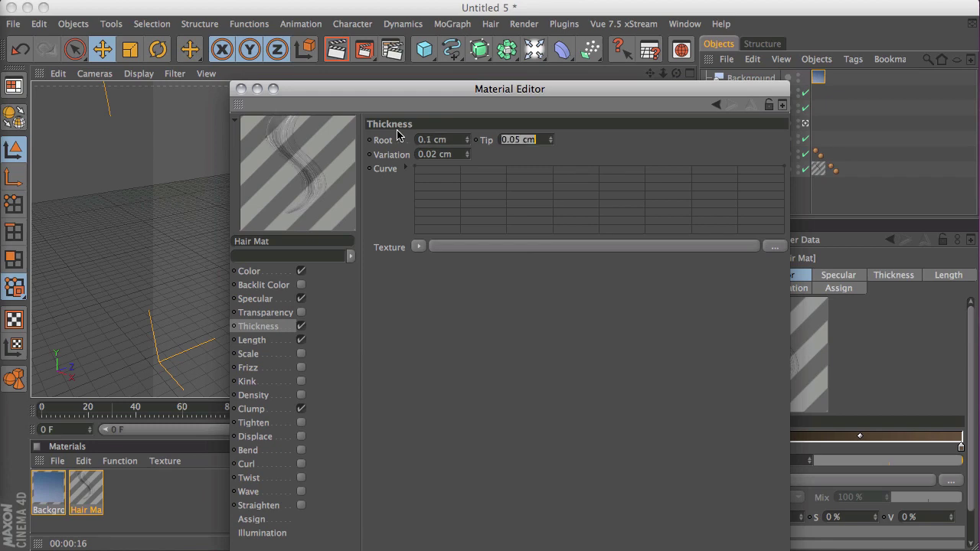
pyautogui.press('BackSpace')
pyautogui.write('.03')
pyautogui.press('Tab')
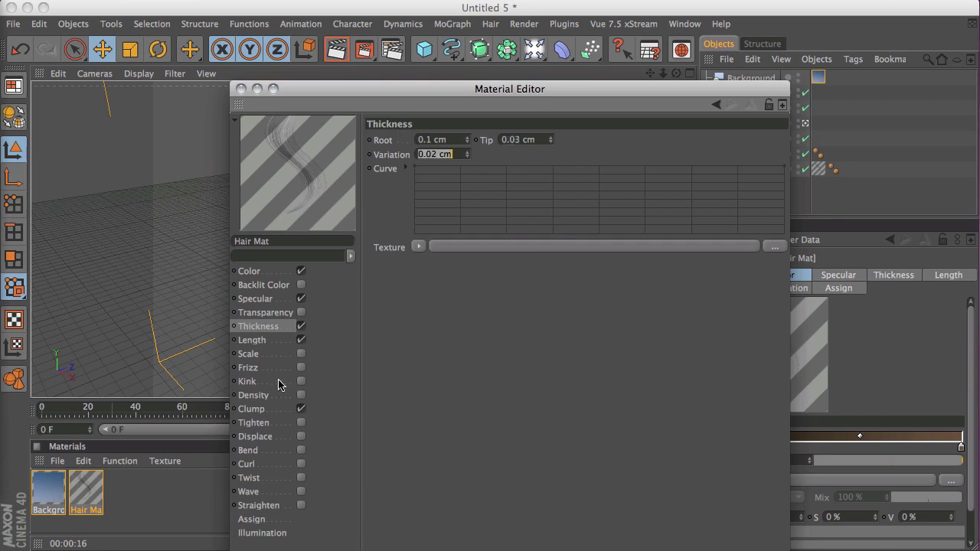
# Set the hair material's Clump count to 20%, clump to 20% with 7% variation, and radius to 30 cm.
pyautogui.click(281, 406)
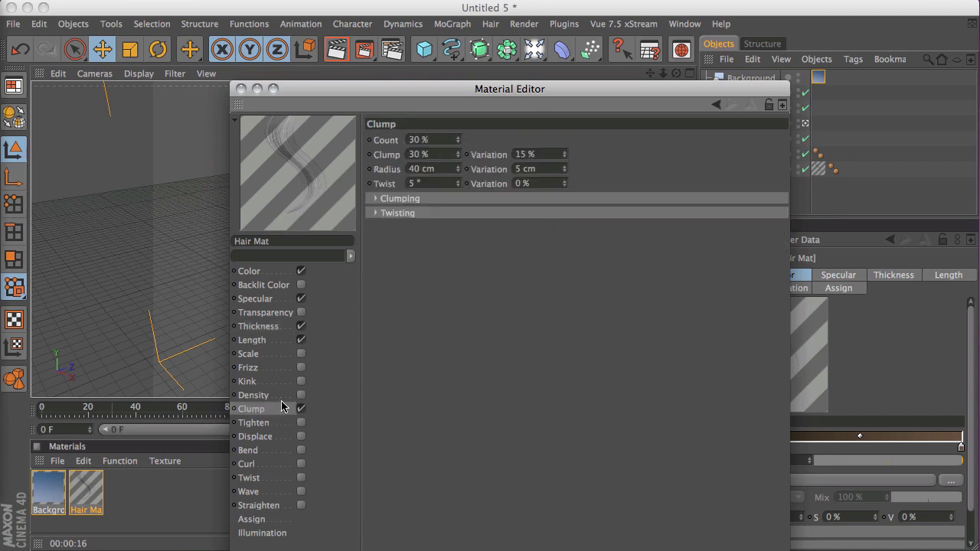
pyautogui.doubleClick(432, 140)
pyautogui.write('20')
pyautogui.press('Tab')
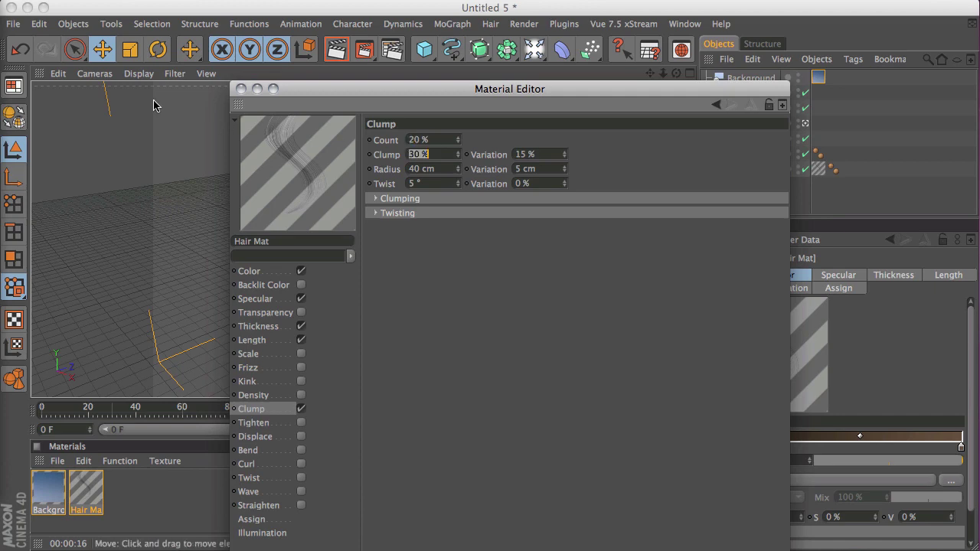
pyautogui.write('20')
pyautogui.press('Tab')
pyautogui.write('7')
pyautogui.press('Tab')
pyautogui.write('30')
pyautogui.press('Tab')
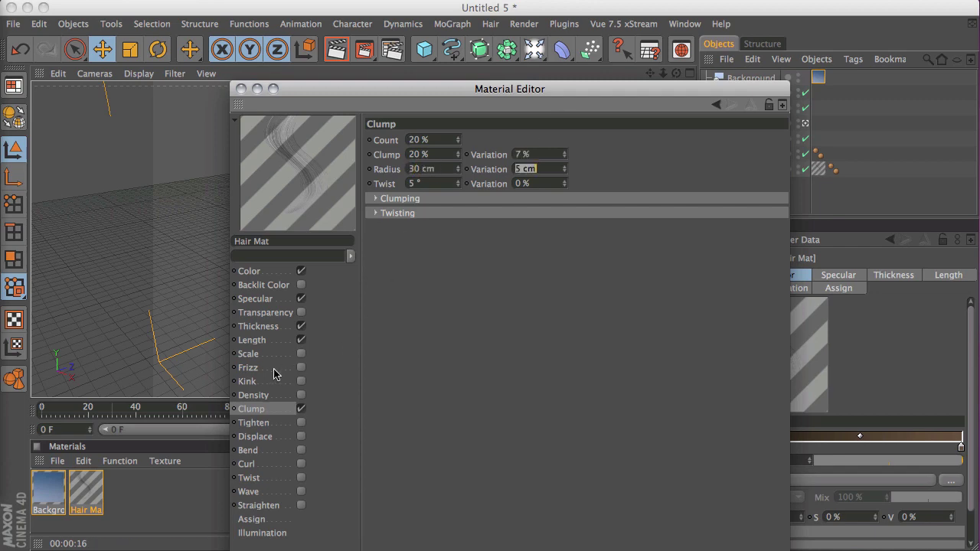
# Enable Frizz on the hair material at 10%, close the material editor, and render the view.
pyautogui.click(301, 369)
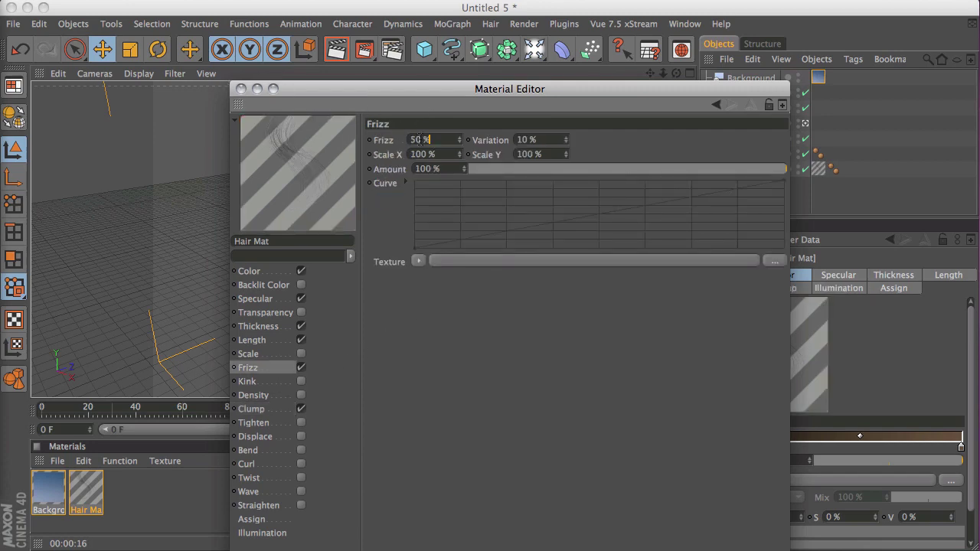
pyautogui.press('Return')
pyautogui.write('10')
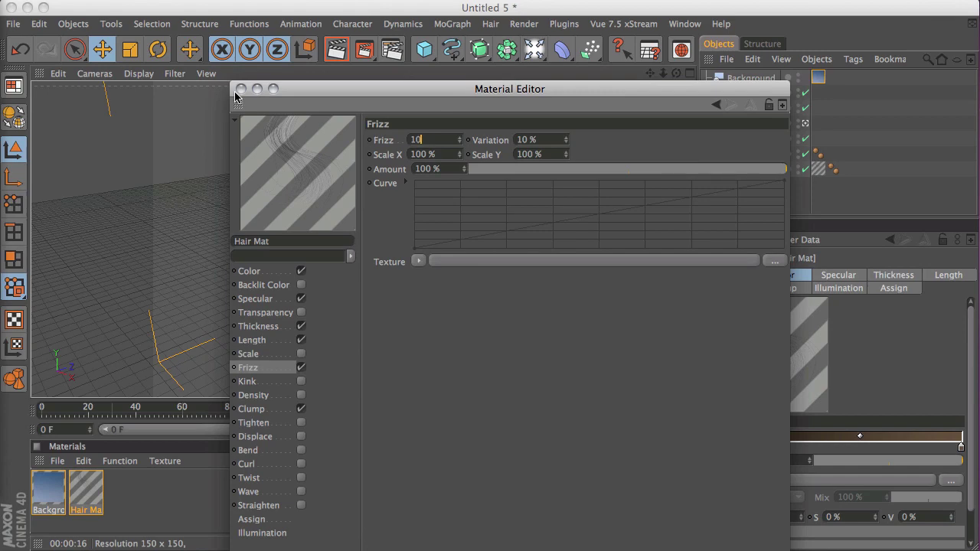
pyautogui.press('Tab')
pyautogui.press('Tab')
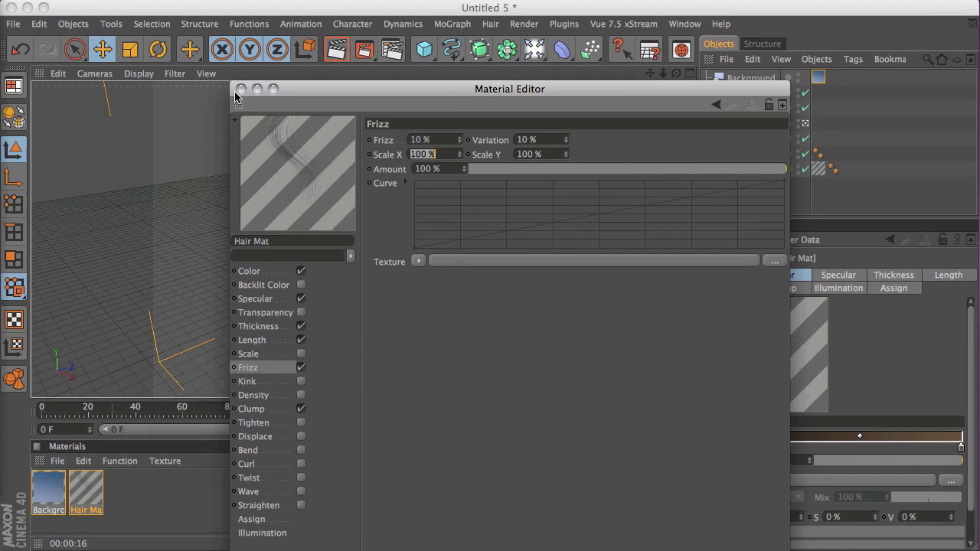
pyautogui.click(241, 88)
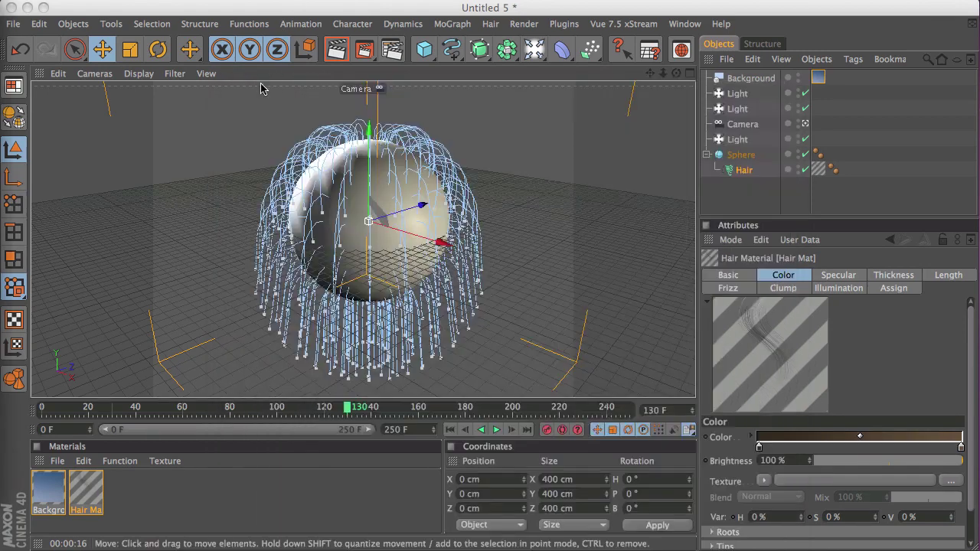
pyautogui.click(344, 54)
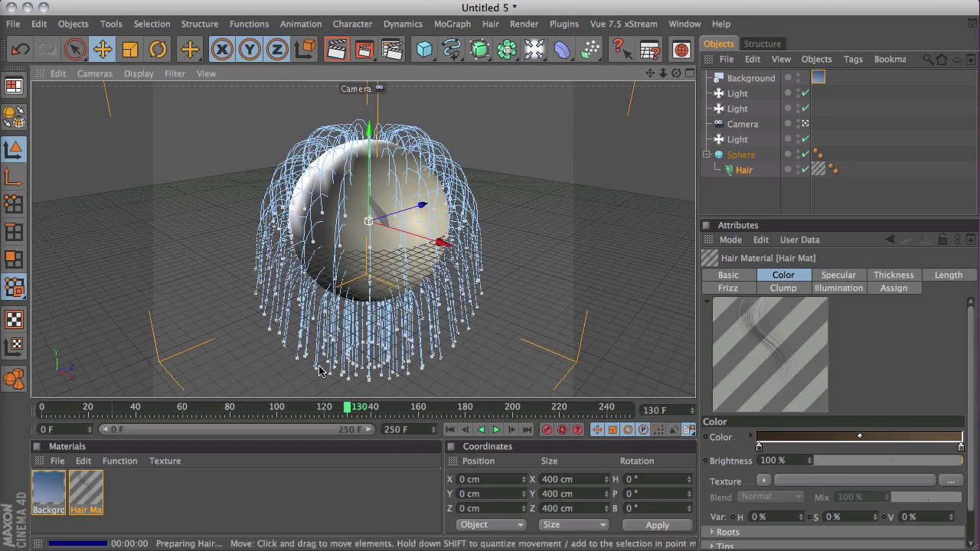